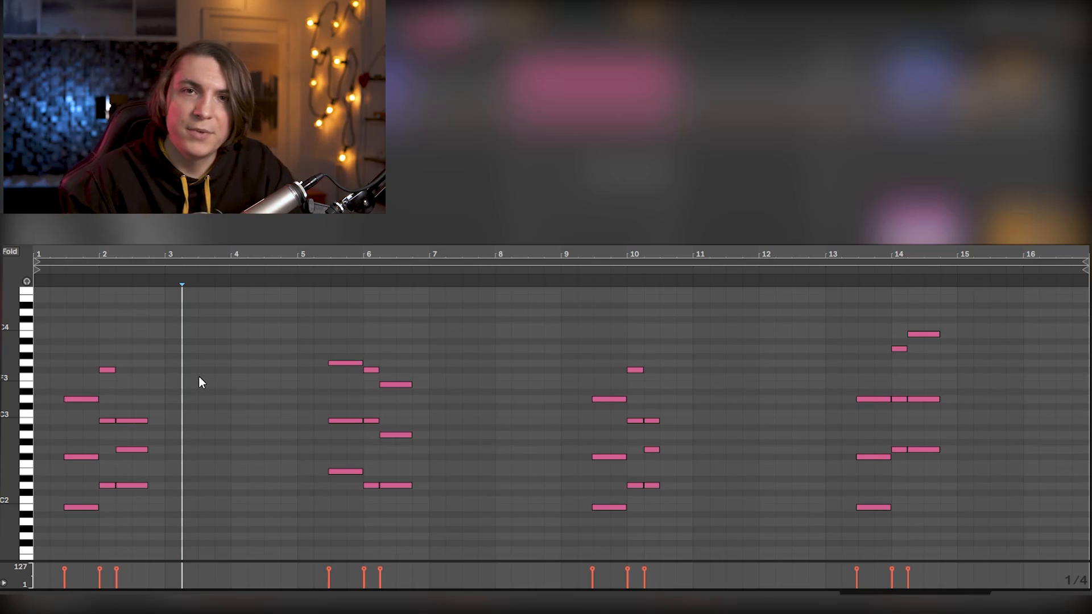
left_click_drag(10, 396, 12, 396)
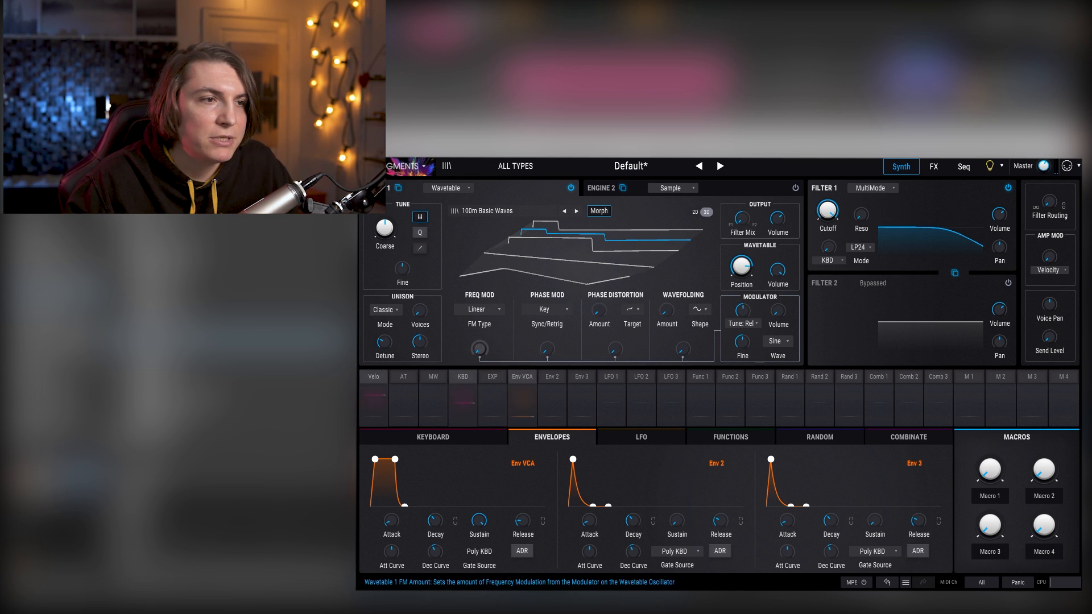
- Add a very small amount of linear frequency modulation from the modulator to the Engine 1 wavetable oscillator
left_click_drag(480, 349, 480, 321)
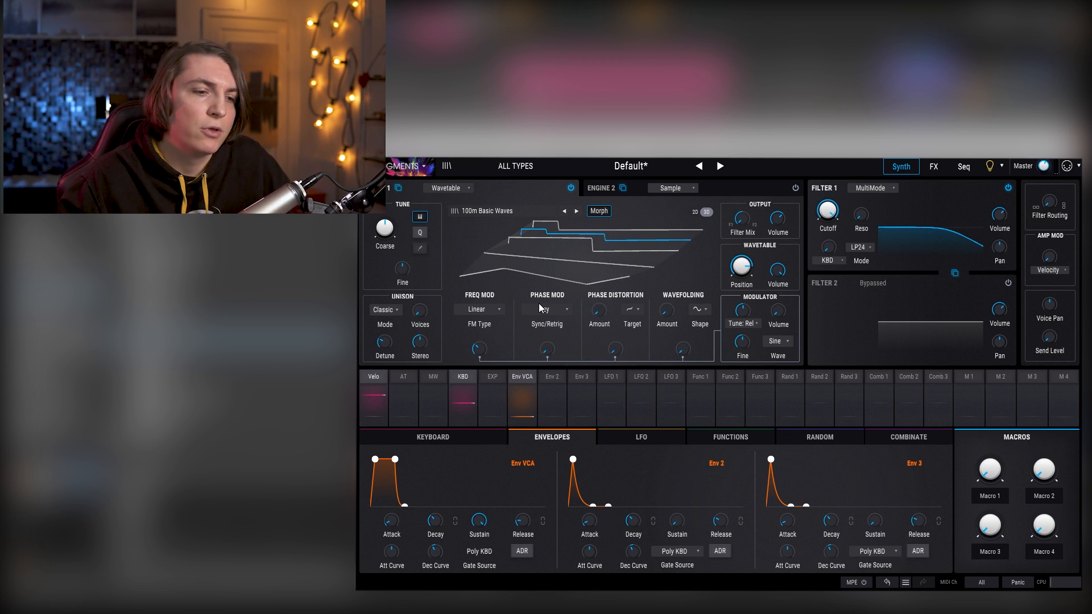
left_click_drag(479, 351, 479, 380)
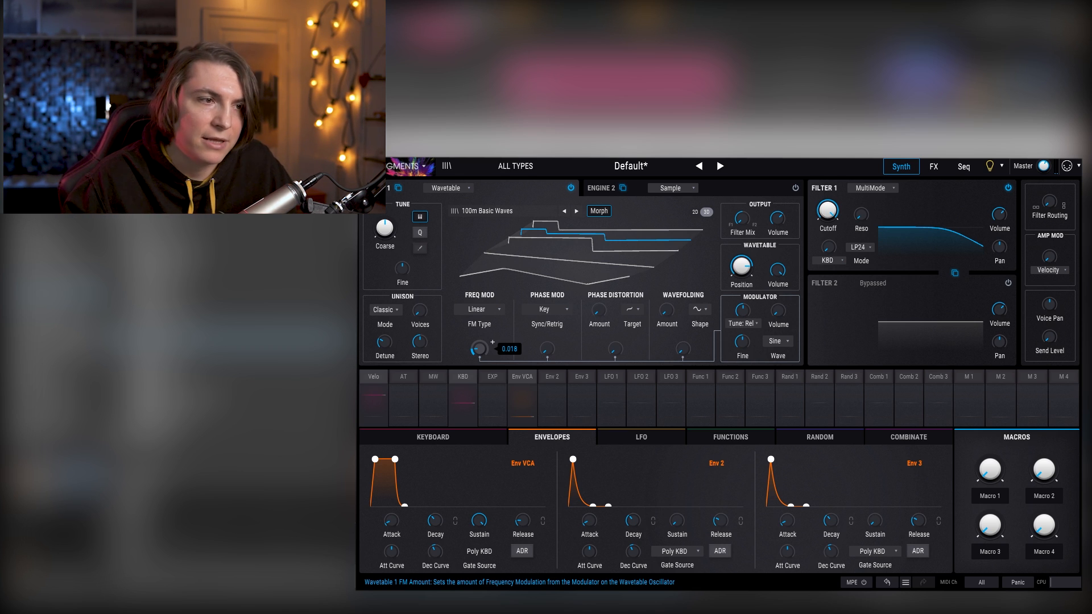
left_click_drag(479, 348, 478, 344)
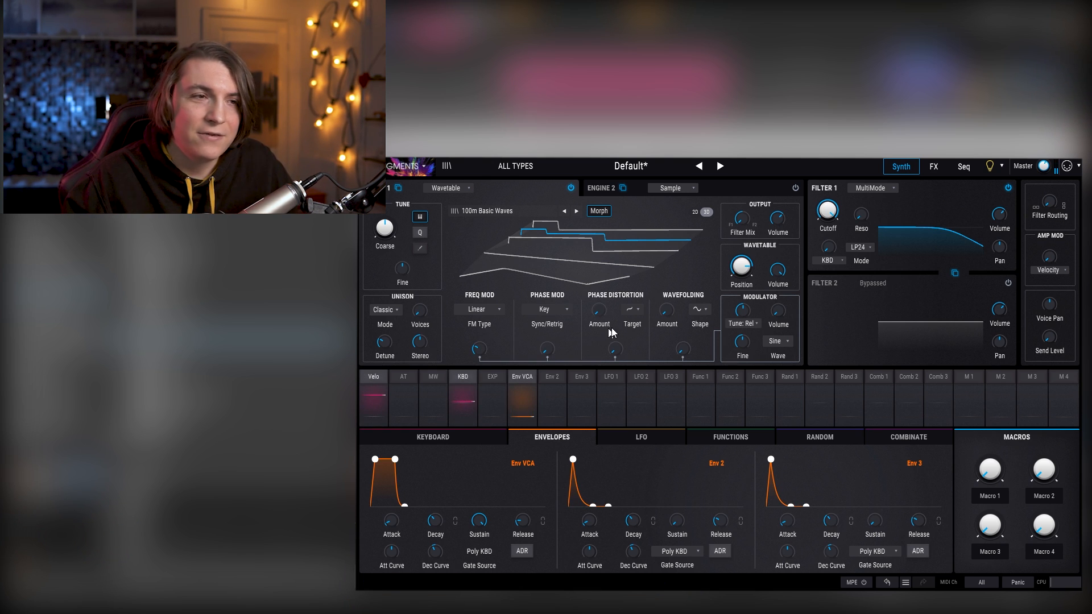
- Add a little phase distortion to Engine 1, raising both its modulation from the modulator and its own amount slightly
mouse_move(614, 353)
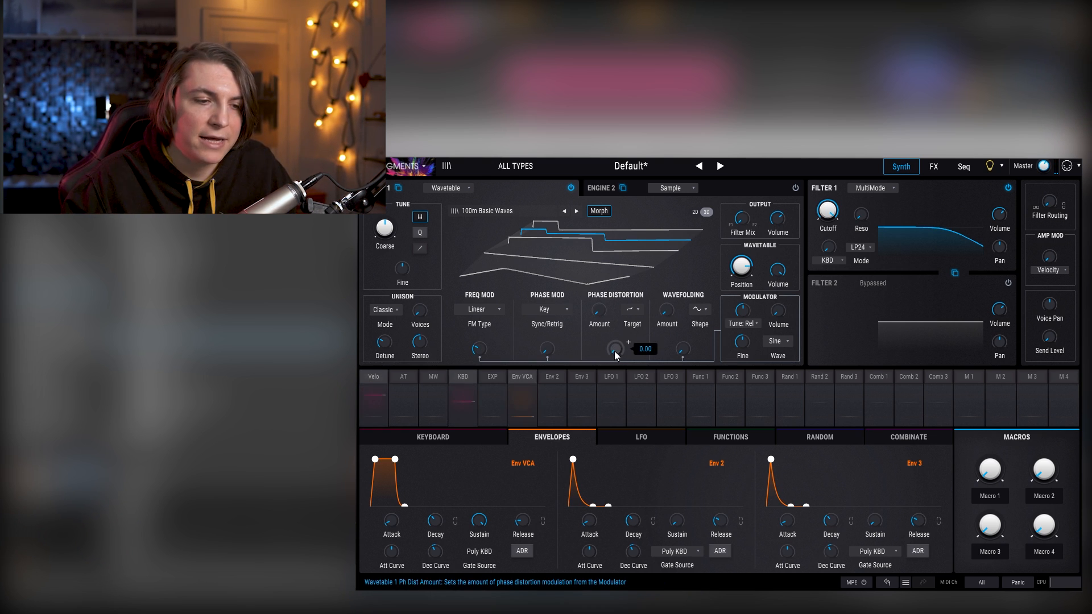
left_click_drag(614, 351, 614, 341)
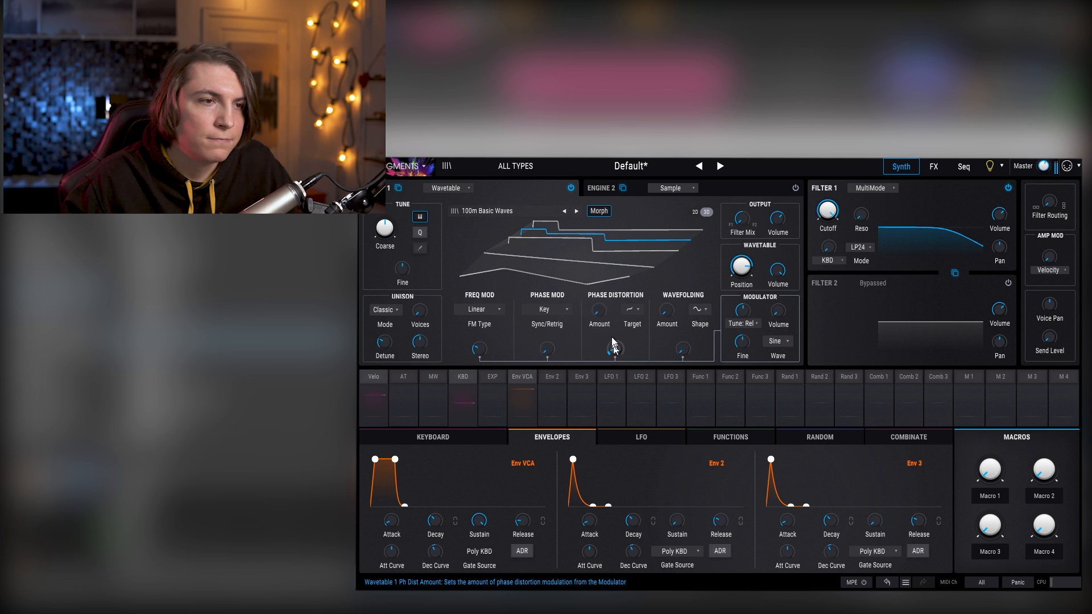
mouse_move(599, 310)
left_click_drag(598, 310, 598, 308)
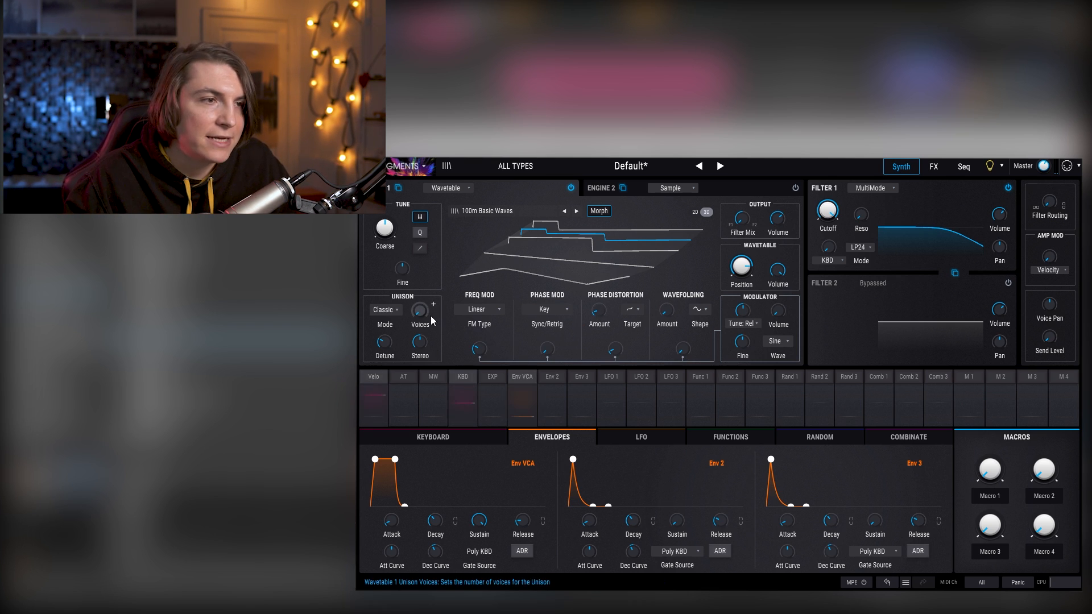
- Thicken Engine 1 with Classic unison by raising the voices, adjusting the detune and widening the stereo spread to maximum
left_click_drag(426, 318, 426, 301)
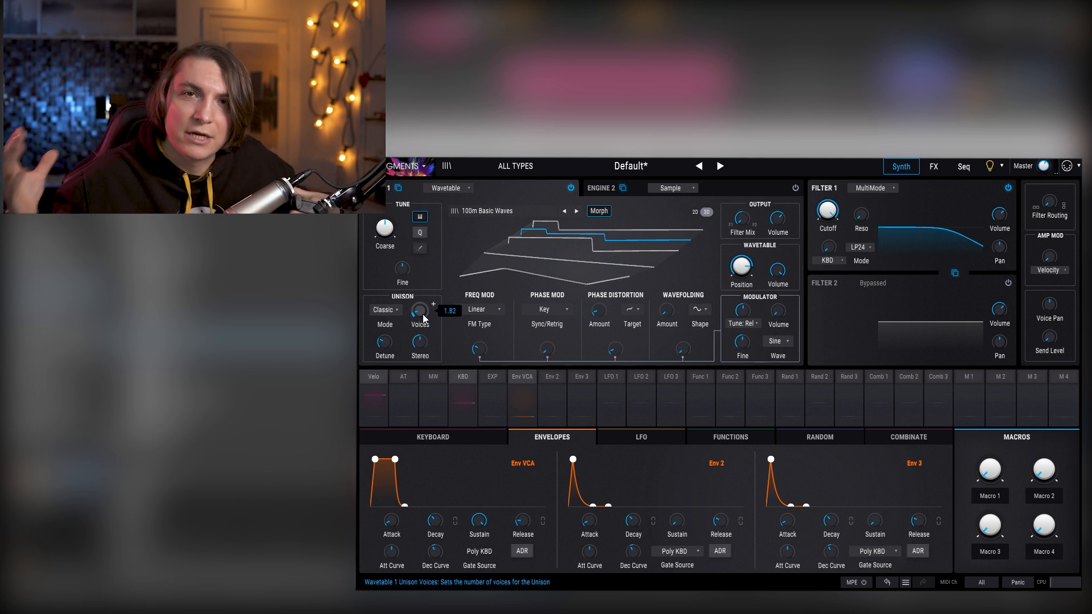
left_click_drag(384, 341, 385, 331)
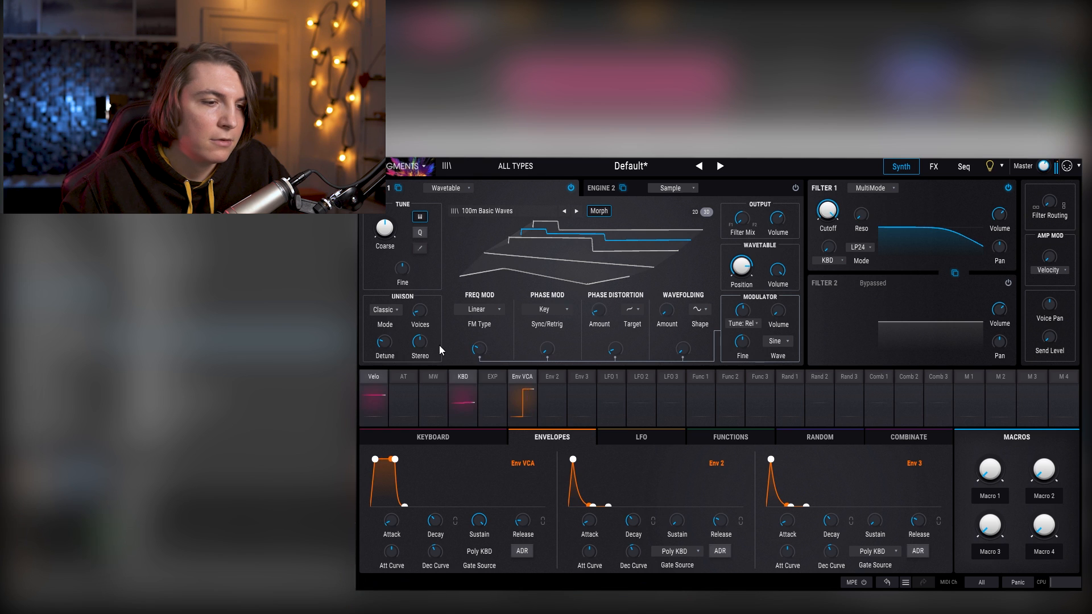
left_click(421, 351)
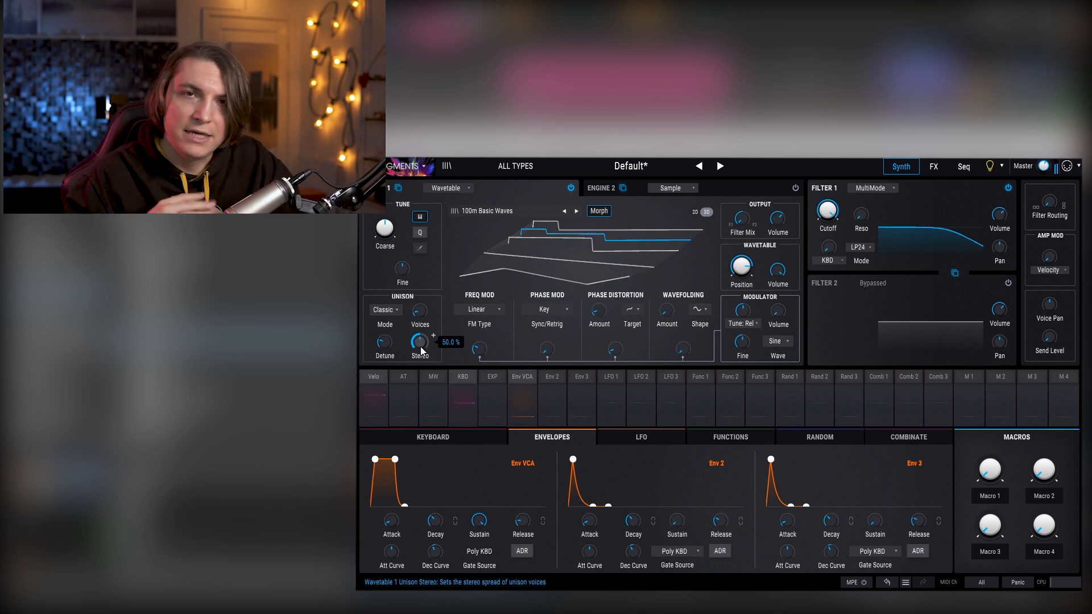
left_click_drag(420, 346, 420, 302)
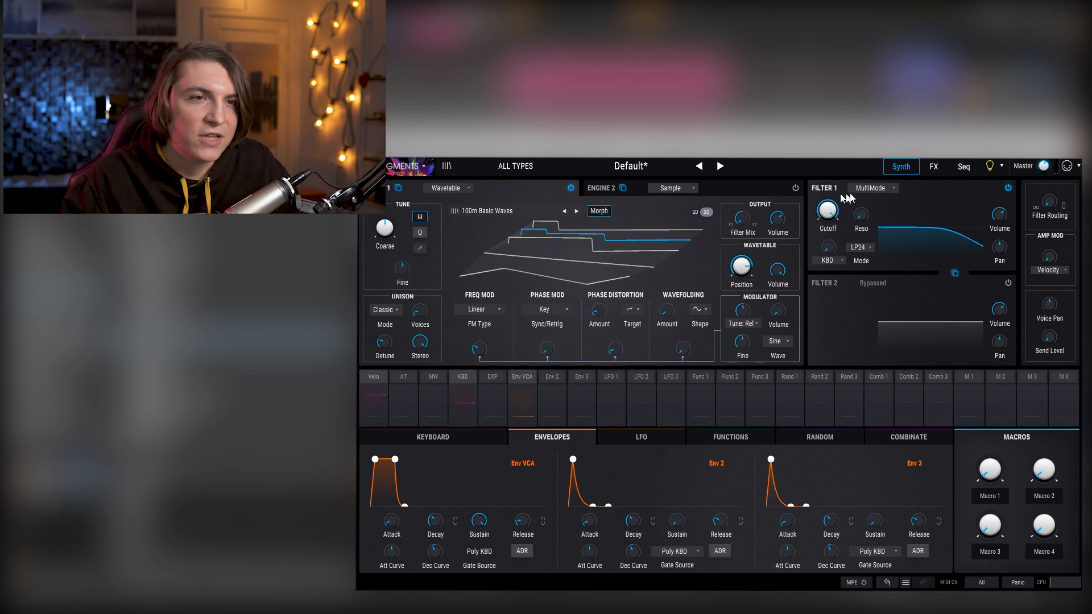
- Switch Filter 1 to the SEM type, lowering its cutoff below 961 Hz and adjusting its resonance
left_click(876, 188)
left_click(840, 246)
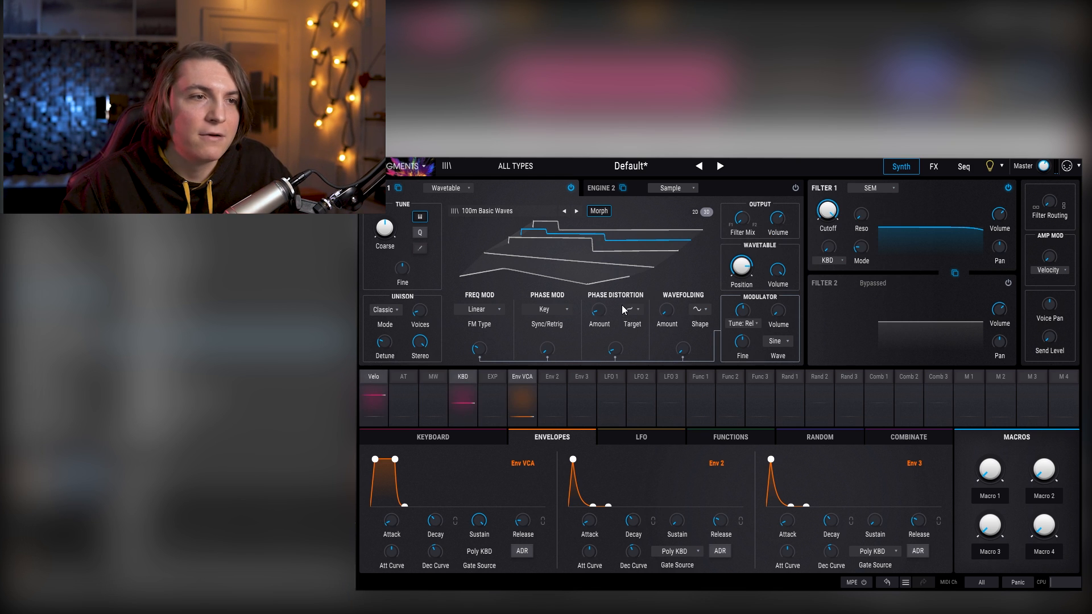
mouse_move(828, 211)
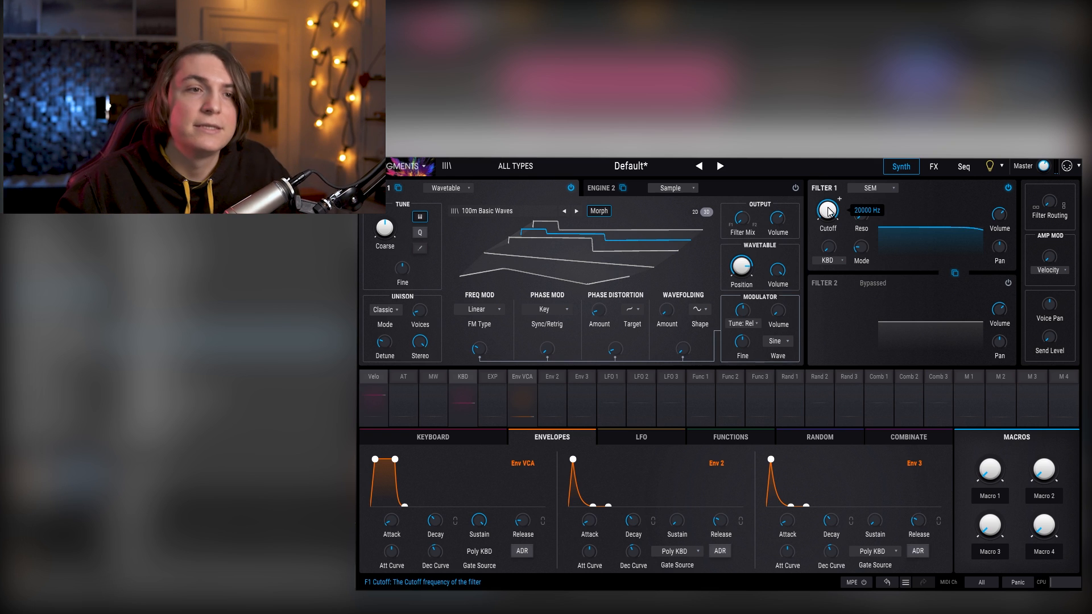
left_click_drag(830, 210, 830, 241)
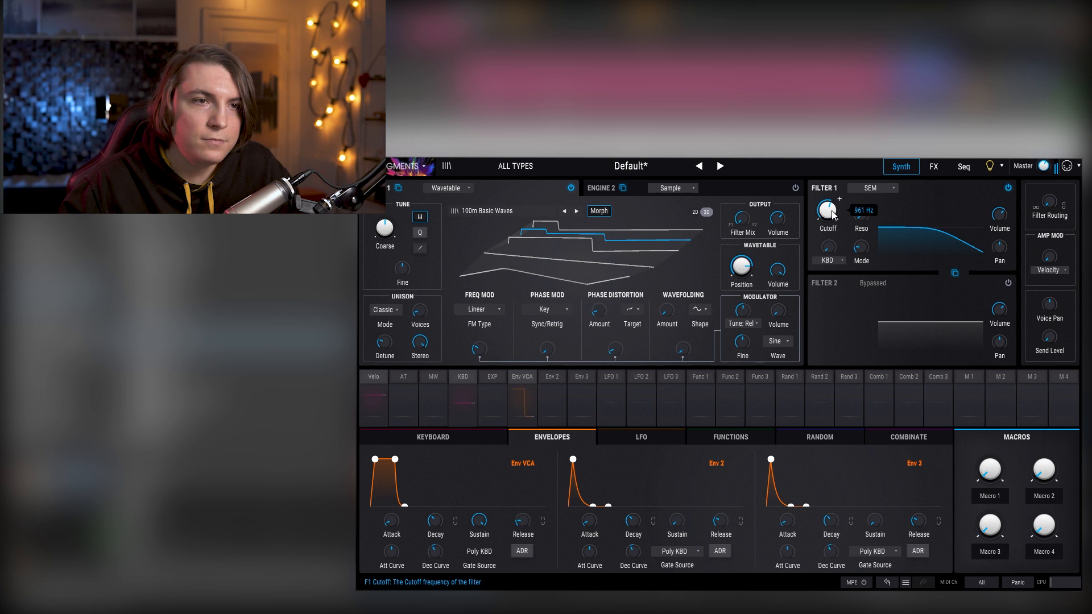
left_click_drag(832, 215, 829, 252)
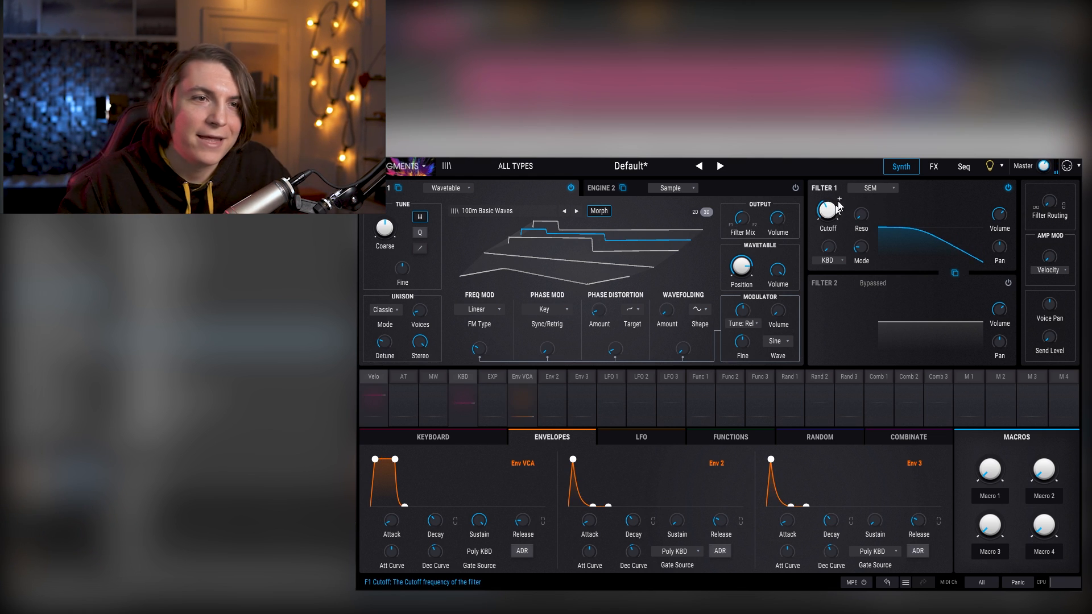
left_click_drag(857, 218, 857, 215)
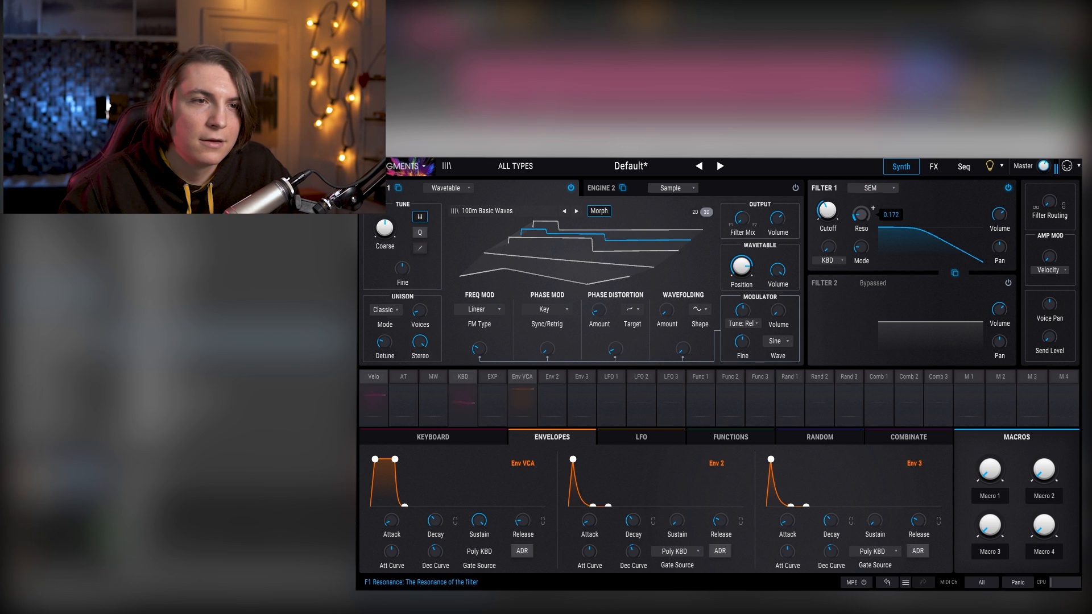
left_click_drag(861, 215, 863, 217)
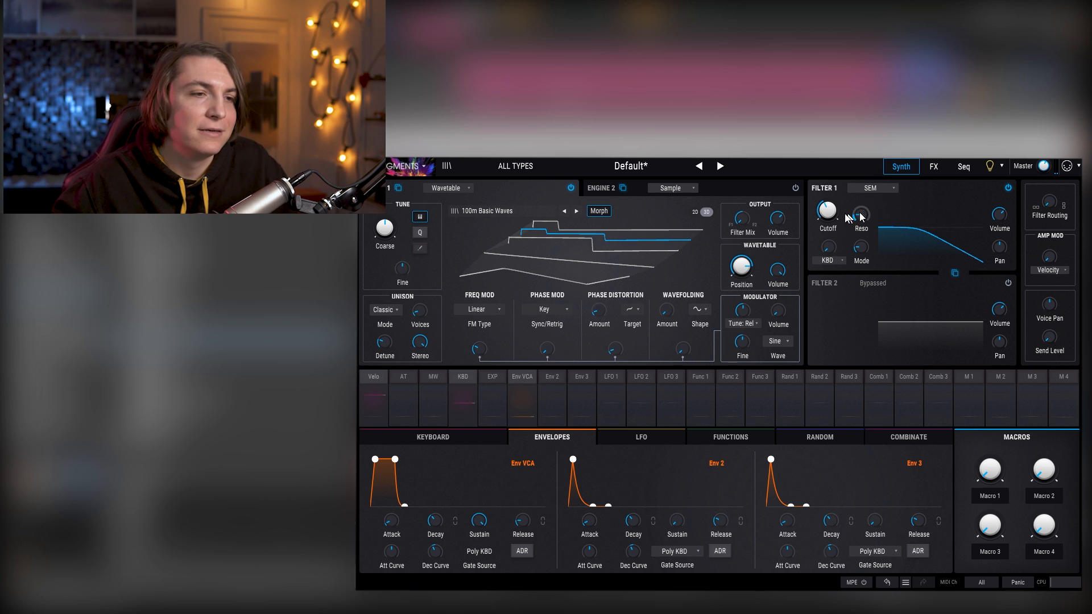
- Reshape Function 1 with its peak at time 0.438, bending the rise inward and the fall outward
left_click(727, 437)
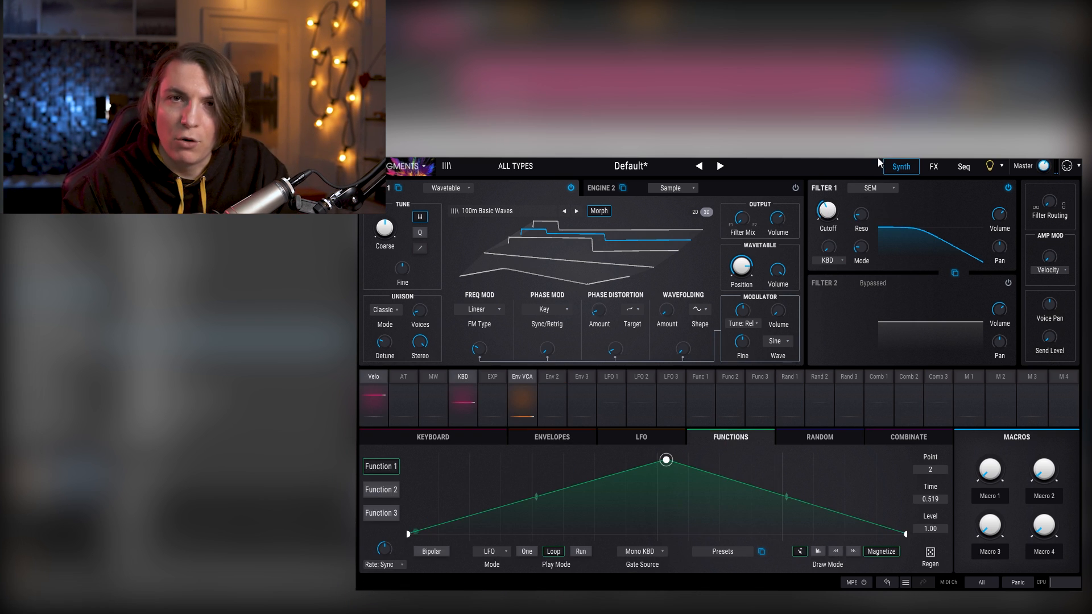
left_click_drag(383, 229, 384, 227)
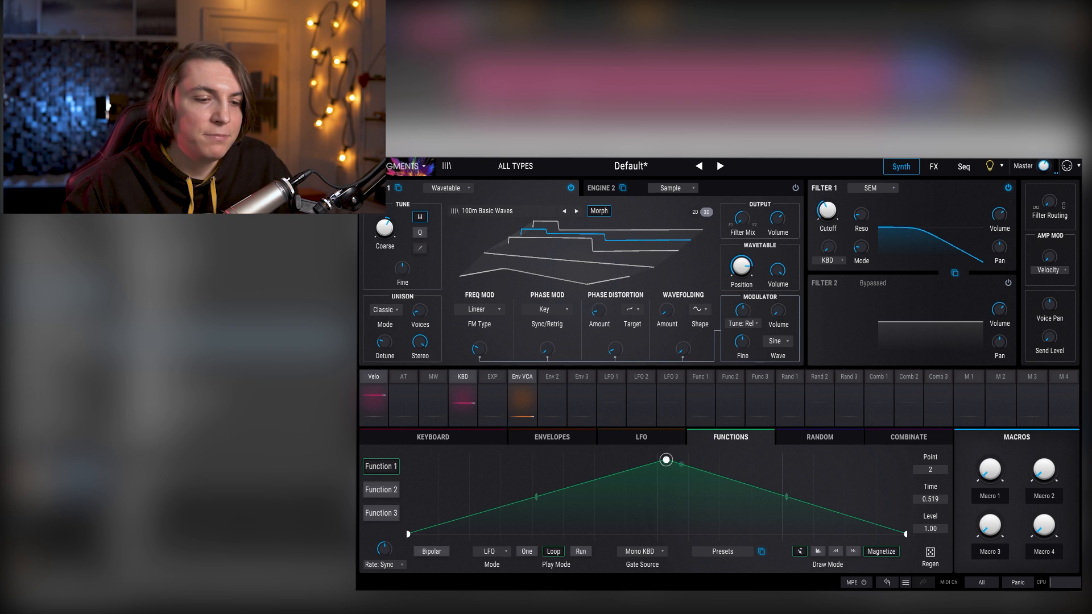
left_click_drag(665, 462, 620, 444)
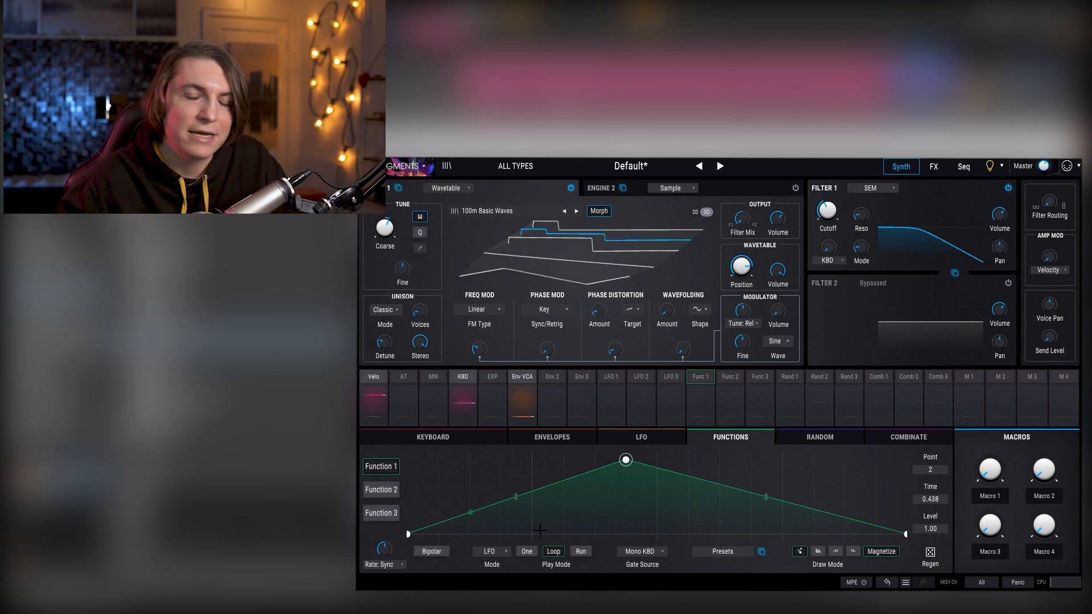
left_click_drag(516, 497, 514, 510)
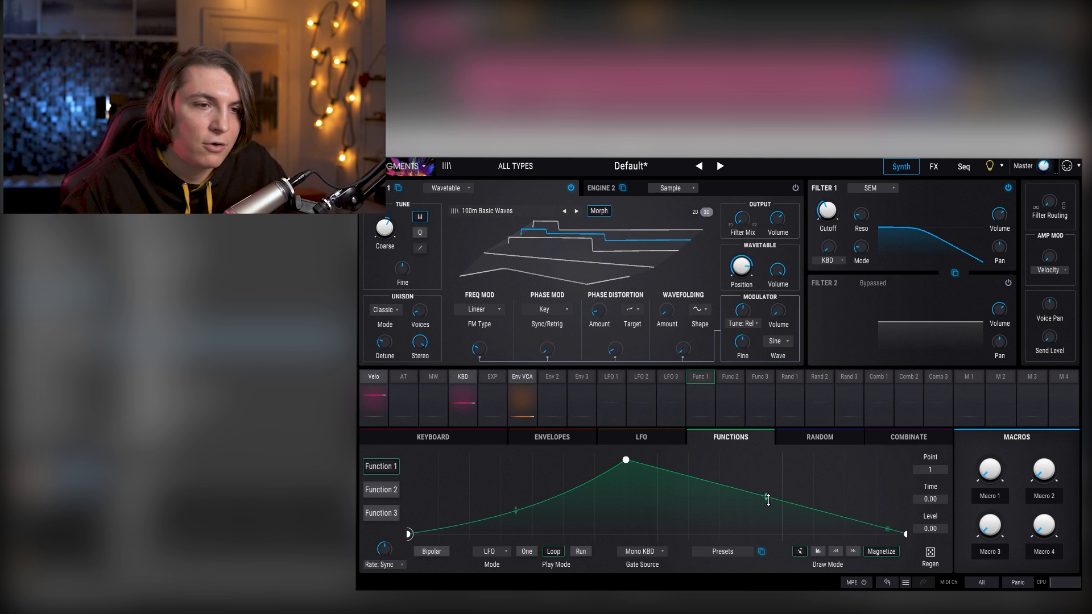
left_click_drag(768, 499, 765, 482)
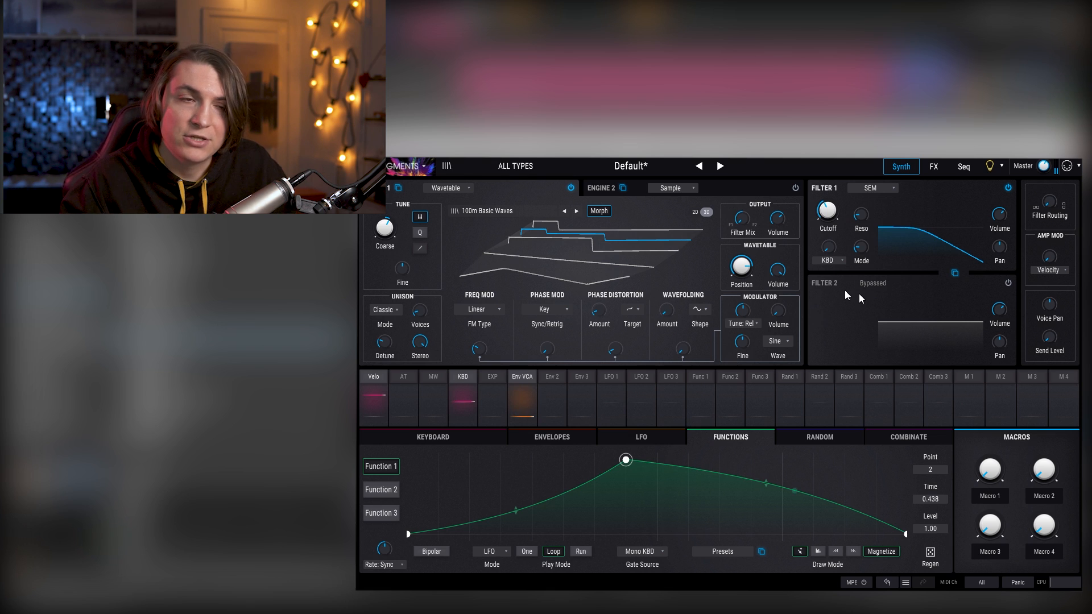
- Modulate the Filter 1 cutoff with Function 1 at an amount of 0.25
left_click(827, 210)
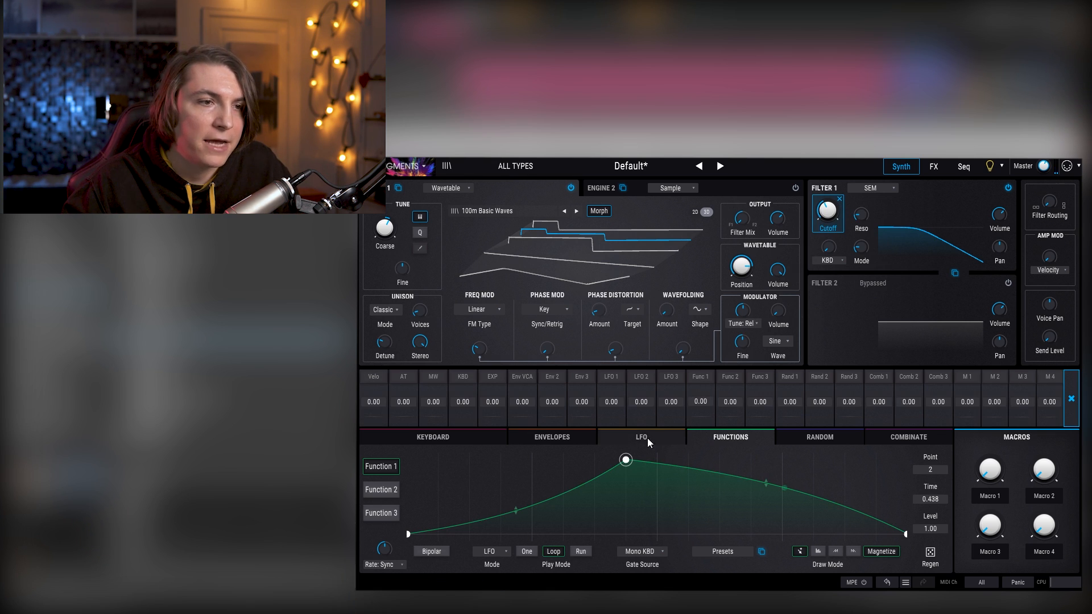
left_click_drag(704, 401, 705, 394)
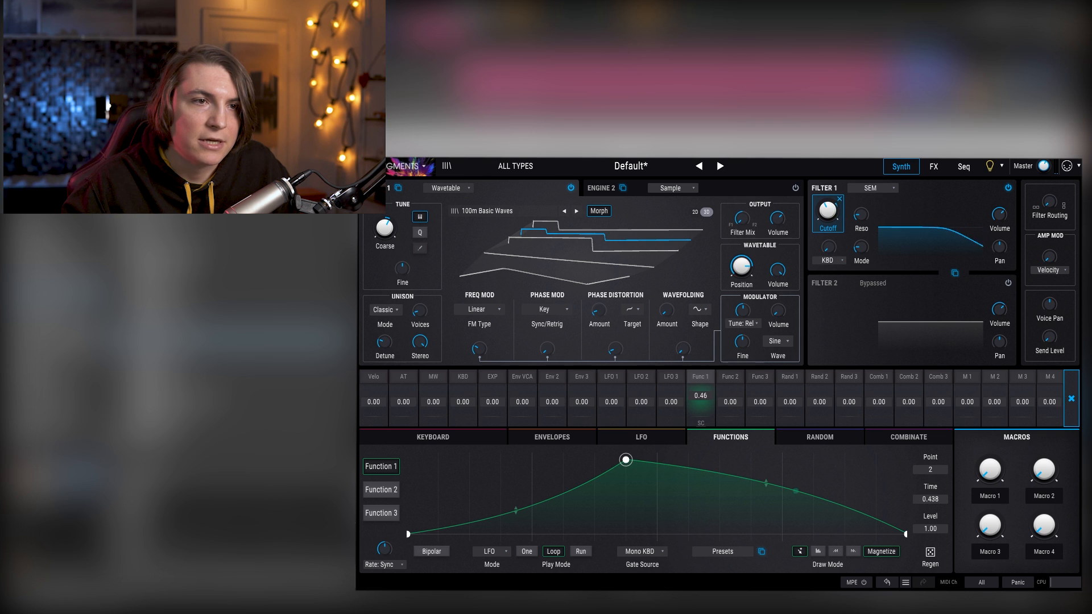
left_click_drag(701, 396, 701, 398)
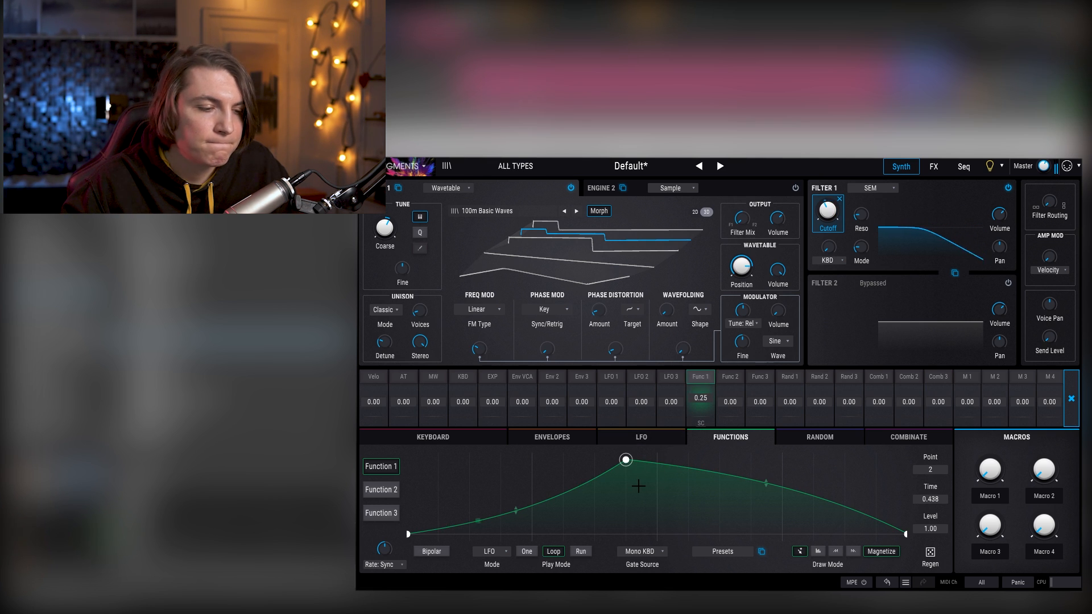
- Switch Function 1's rate type to Hertz and turn the rate down to a very slow speed
left_click(384, 565)
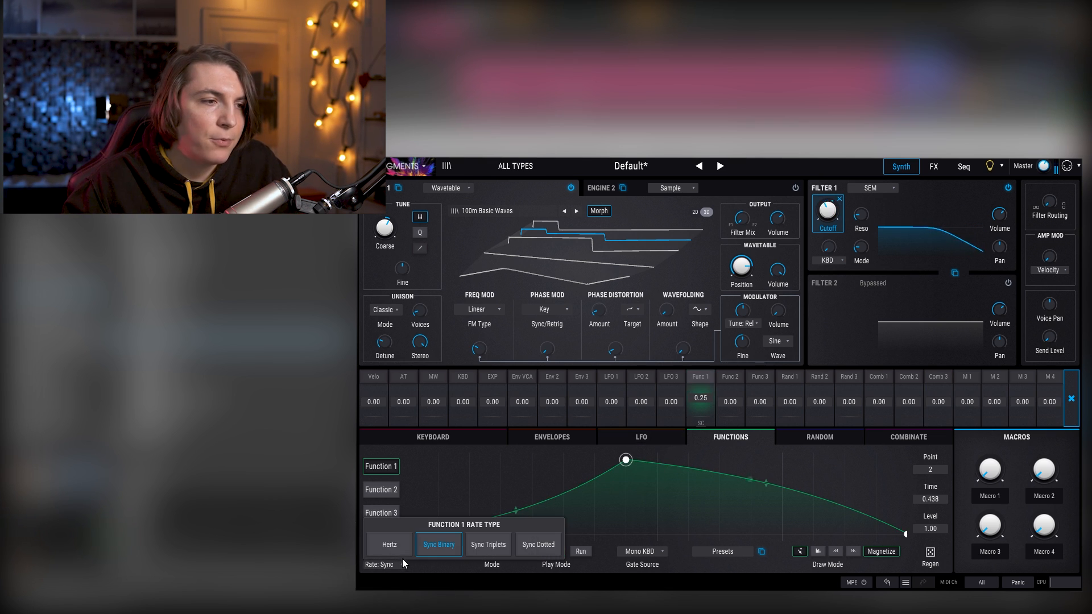
left_click(397, 549)
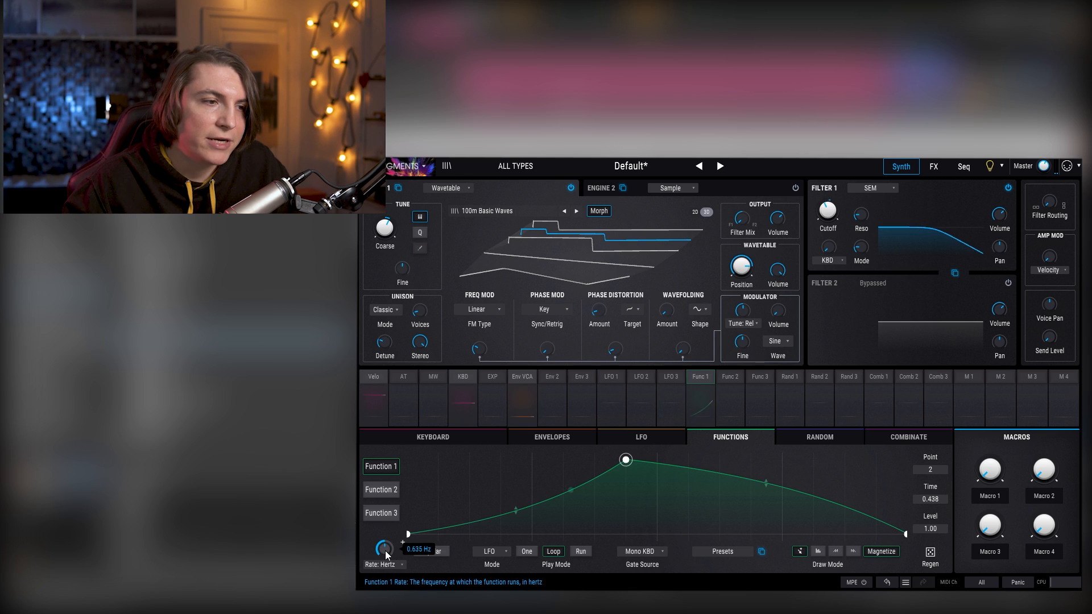
left_click_drag(384, 551, 384, 532)
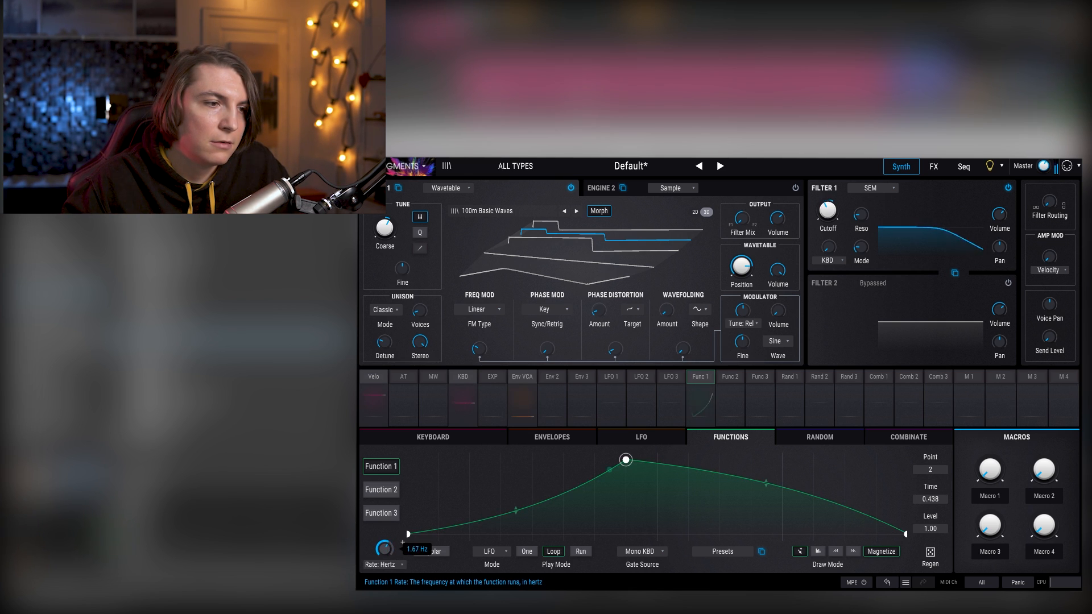
left_click_drag(384, 526, 384, 569)
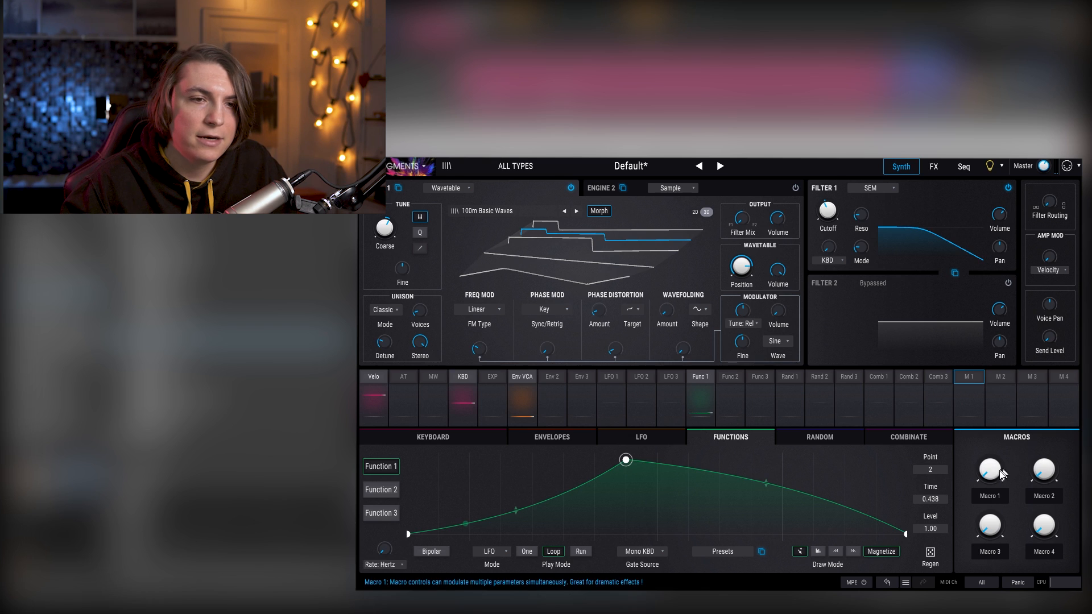
- Assign Macro 1 to modulate Function 1's rate and rename the macro "LFO Rate"
left_click(970, 377)
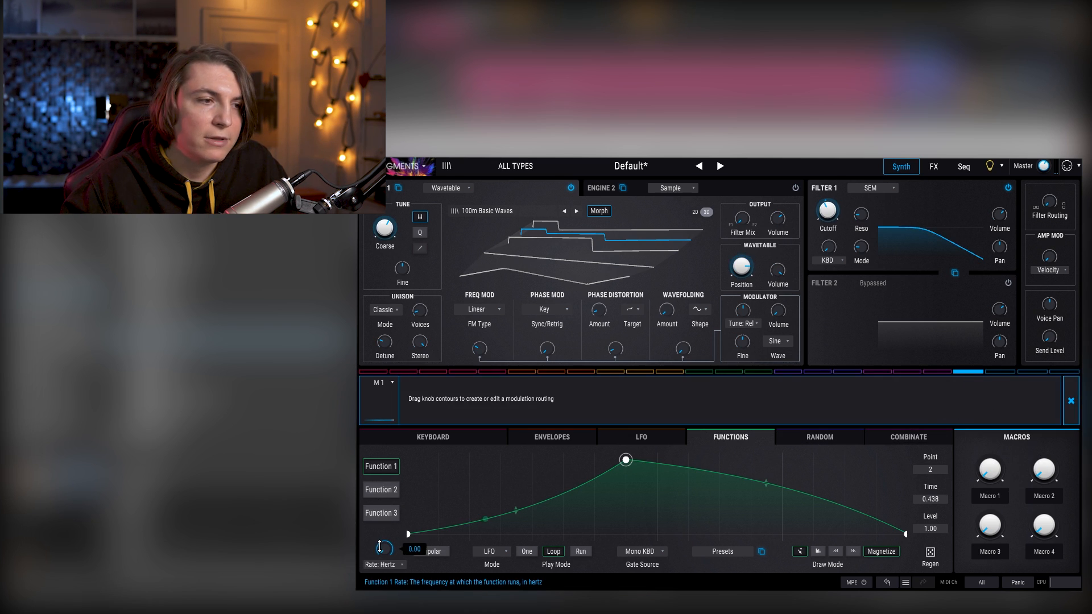
left_click_drag(384, 549, 385, 532)
left_click(1071, 401)
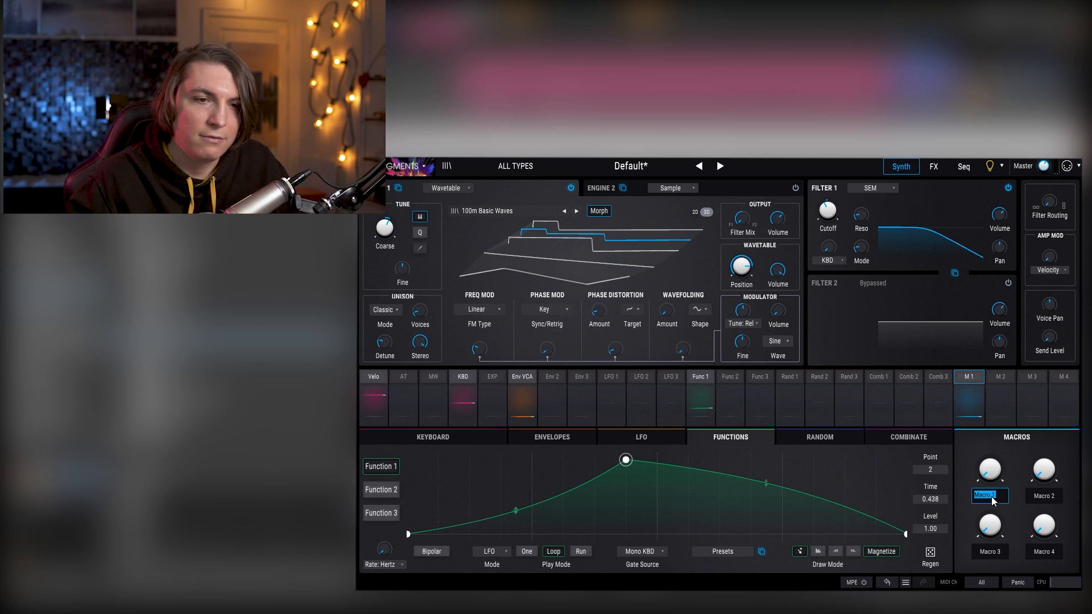
type("LFO Rate")
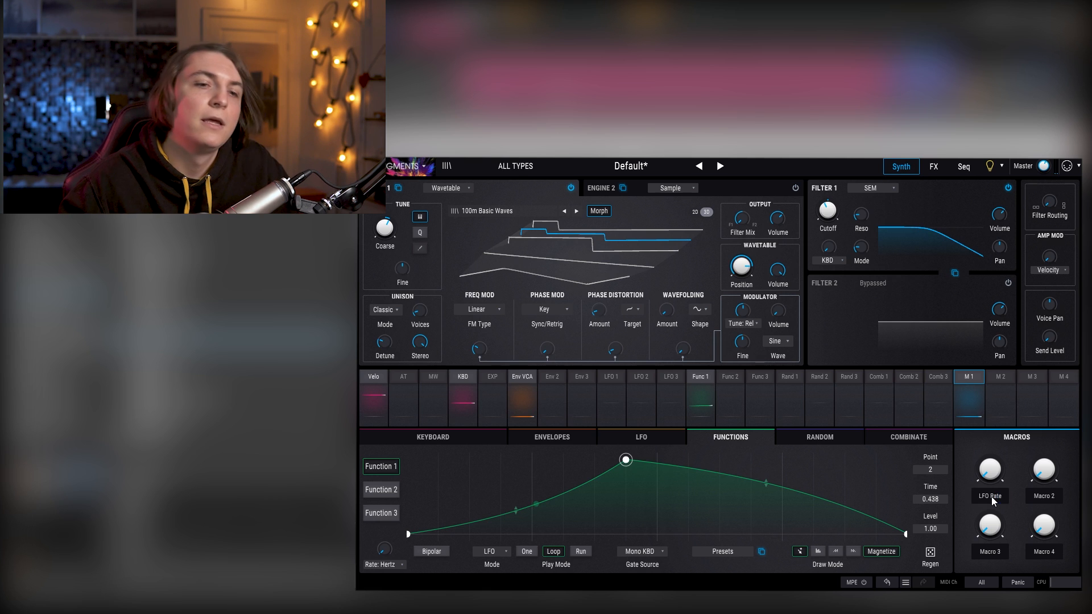
key("Return")
mouse_move(987, 486)
left_mouse_down()
mouse_move(988, 429)
mouse_move(990, 475)
left_mouse_up()
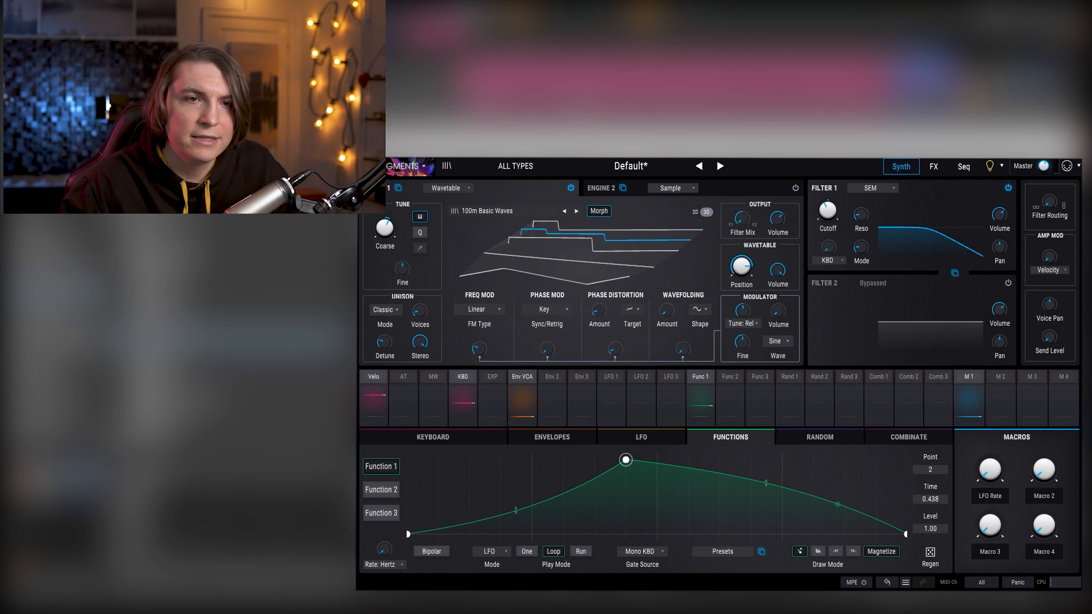
mouse_move(1052, 206)
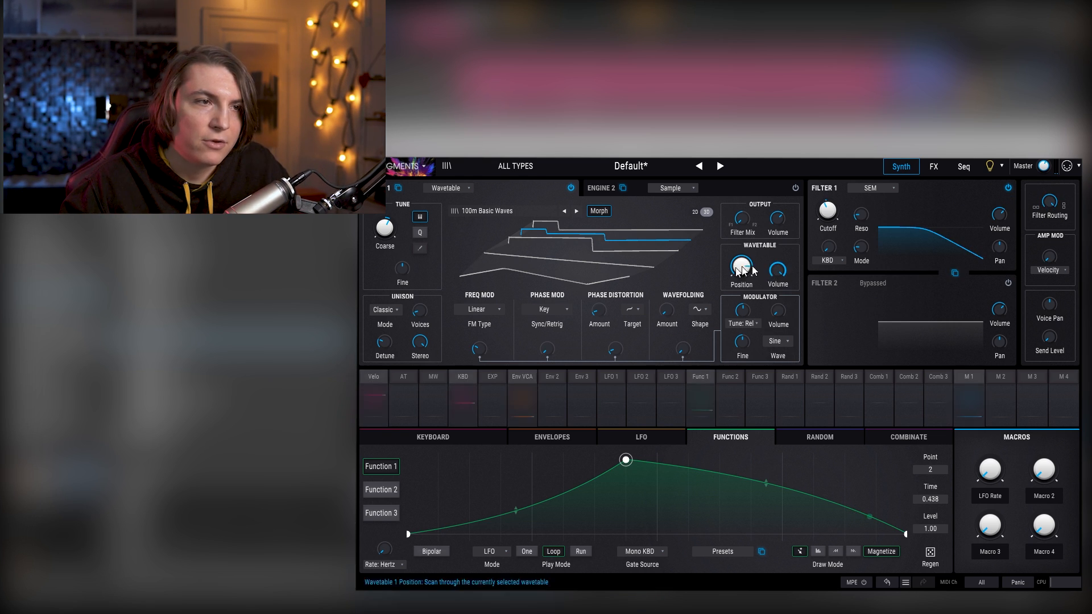
mouse_move(778, 272)
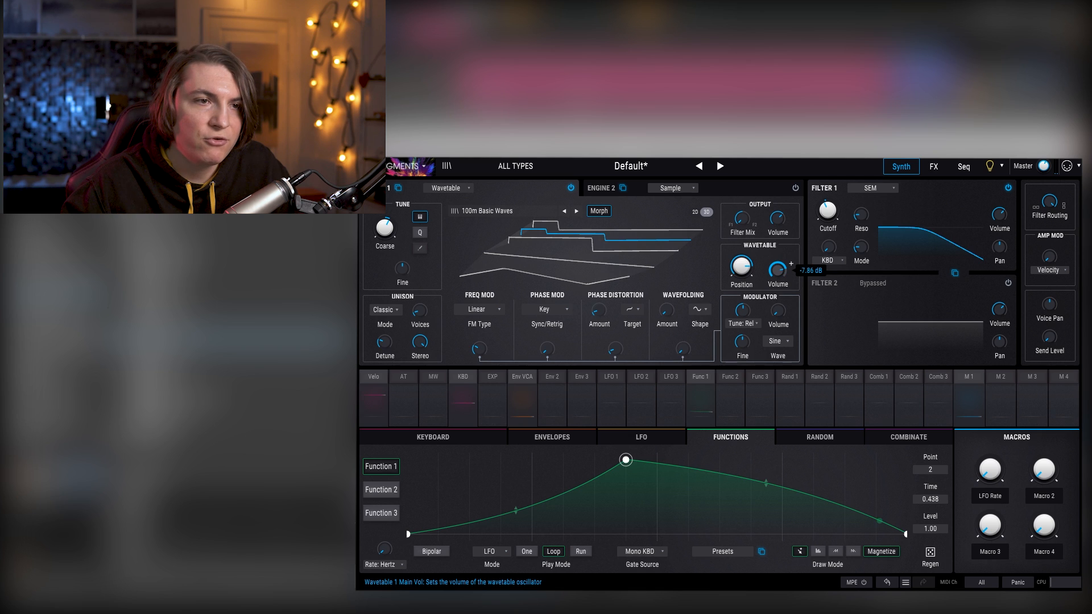
- Turn down the wavetable oscillator's volume and modulate it with Function 1 at an amount of 0.54
left_click_drag(777, 268, 777, 277)
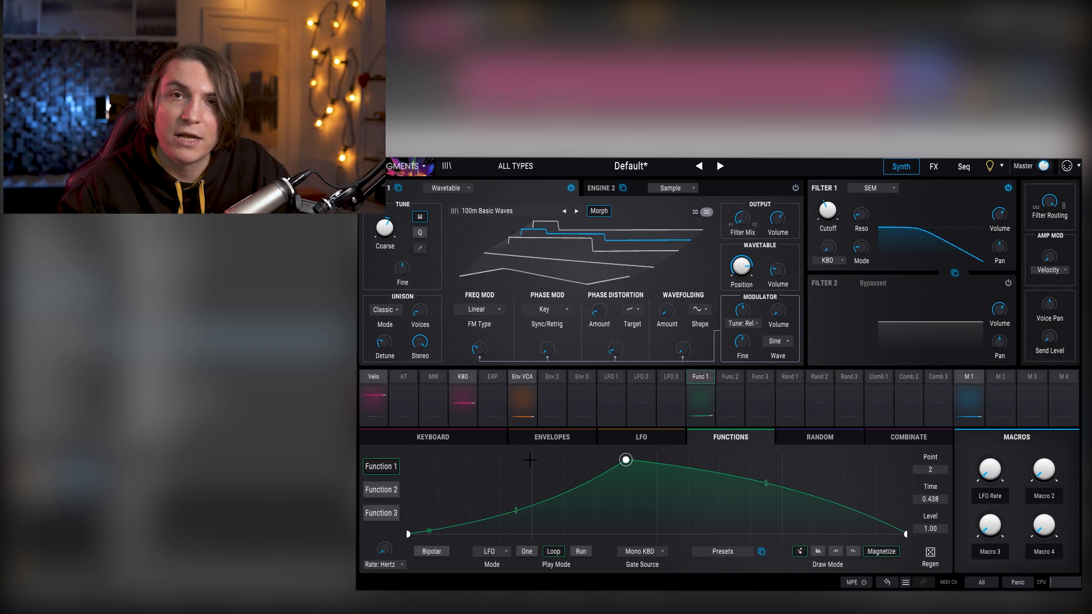
left_click(792, 265)
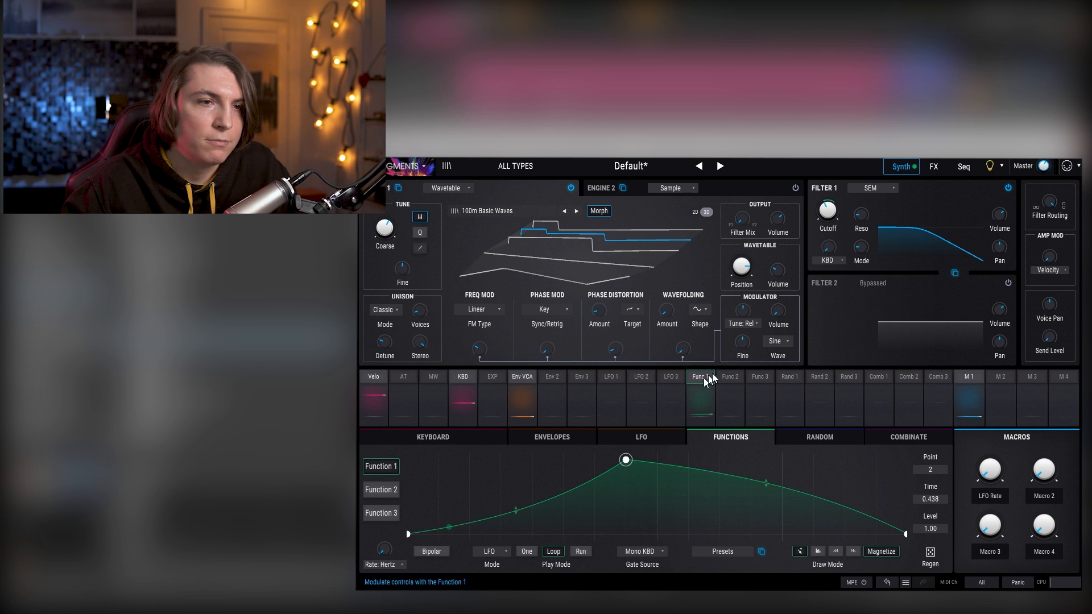
left_click(790, 263)
left_click(791, 265)
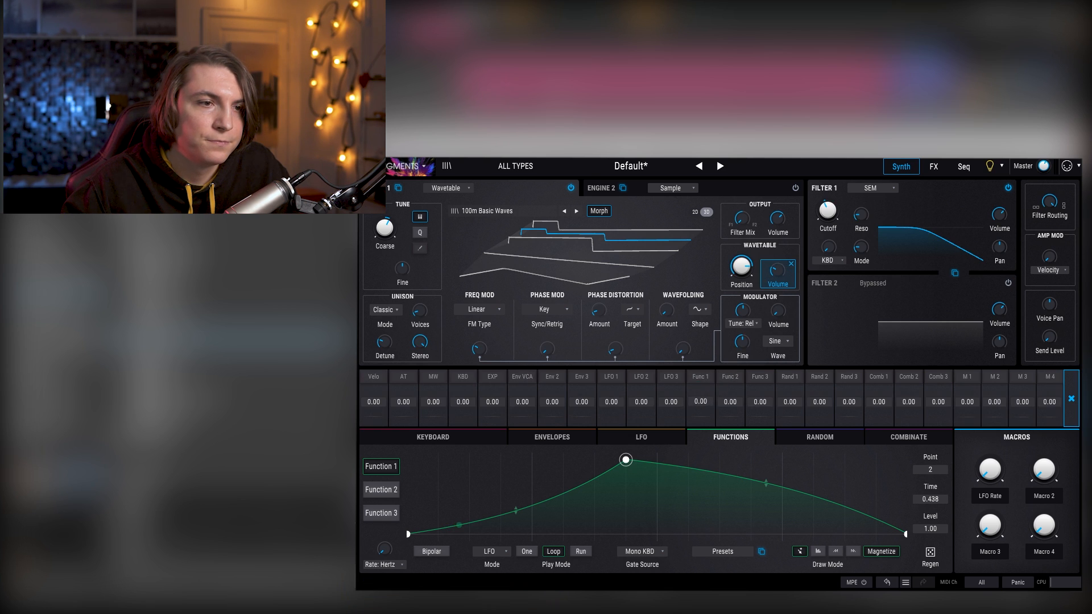
left_click_drag(700, 401, 701, 394)
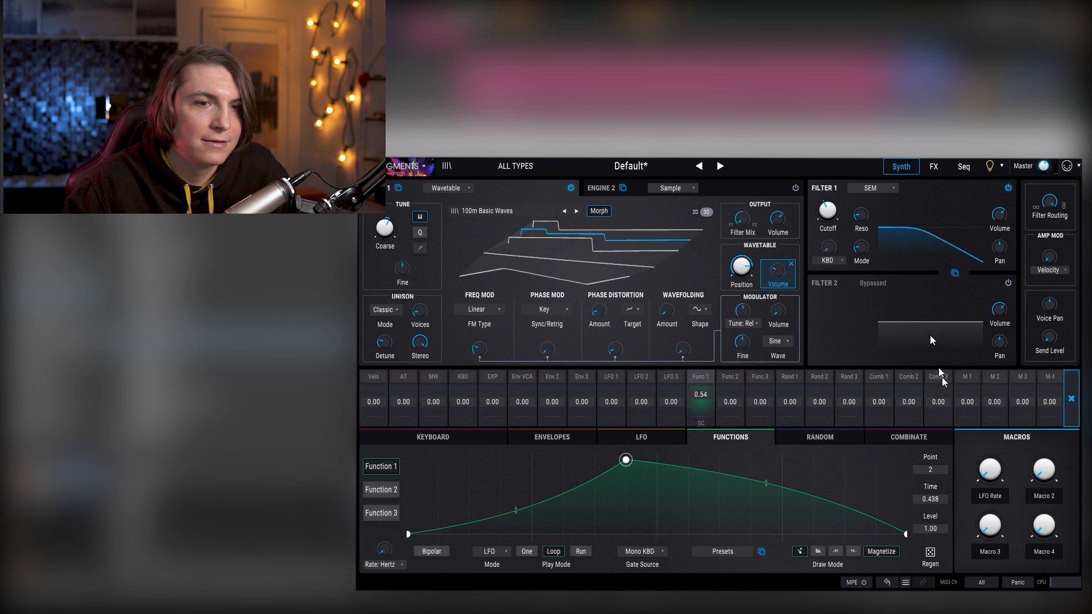
- Raise the LFO Rate macro to 0.664 and reduce Function 1's modulation of the wavetable volume to 0.40
left_click_drag(990, 471, 991, 432)
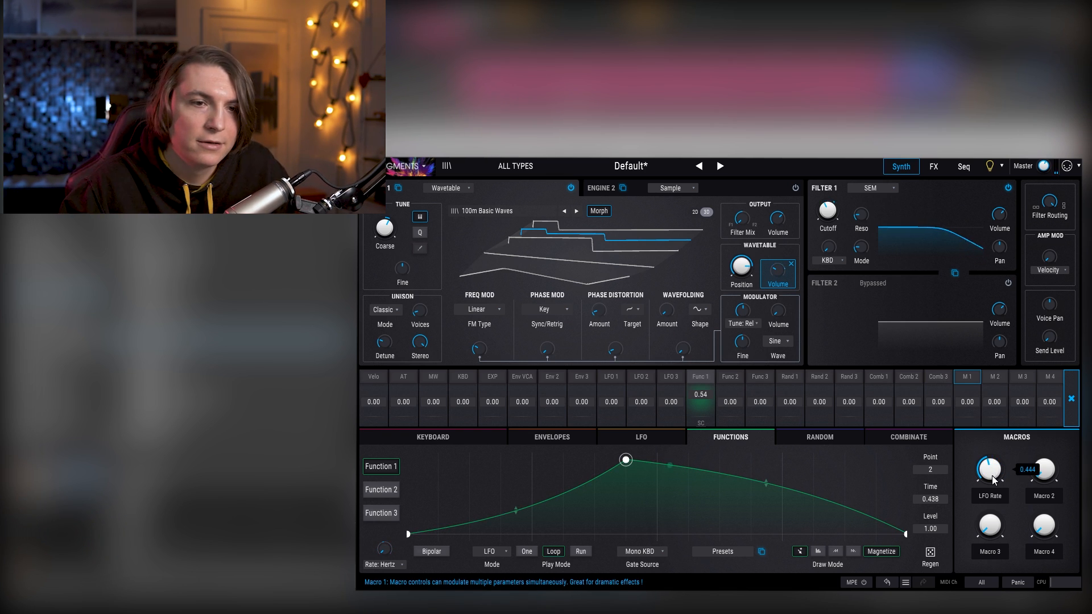
mouse_move(994, 479)
left_mouse_down()
mouse_move(994, 449)
mouse_move(991, 461)
left_mouse_up()
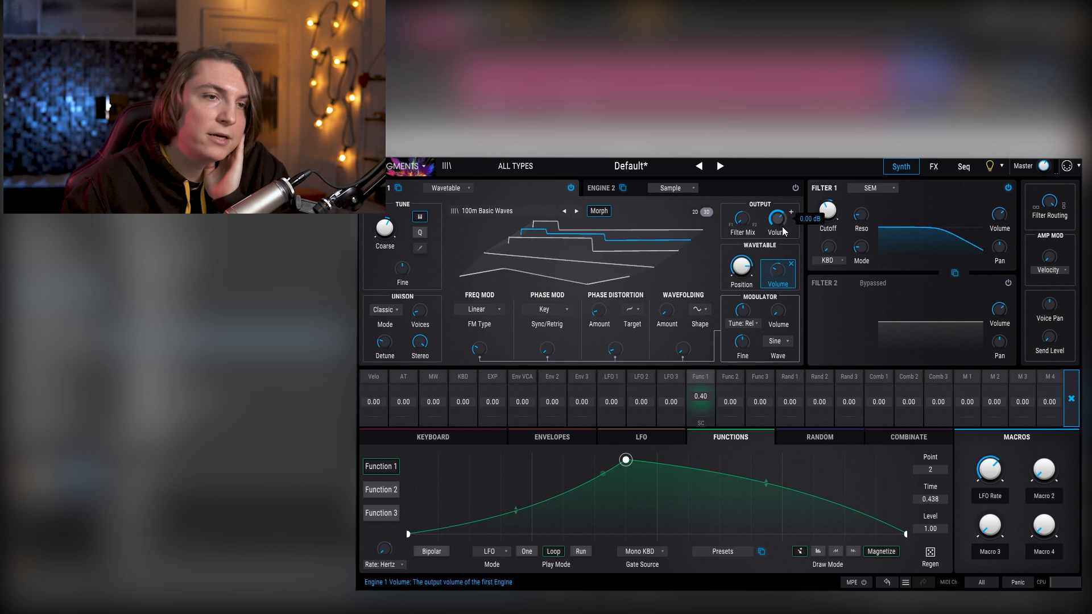
- Lengthen the Env VCA release to 2.64 s and bring the LFO Rate macro down to about 0.464
left_click(586, 436)
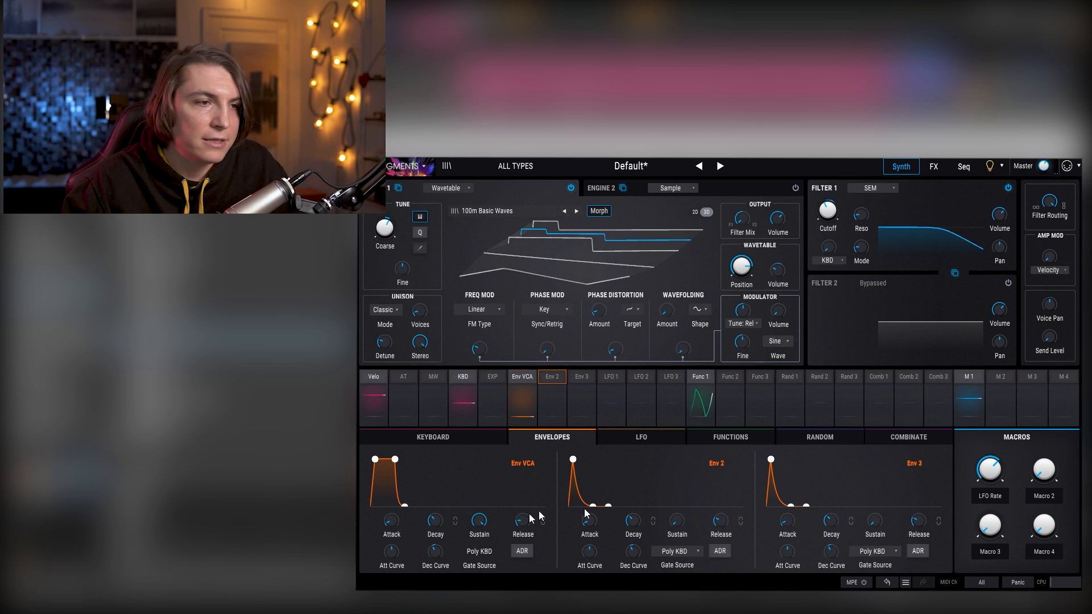
mouse_move(527, 522)
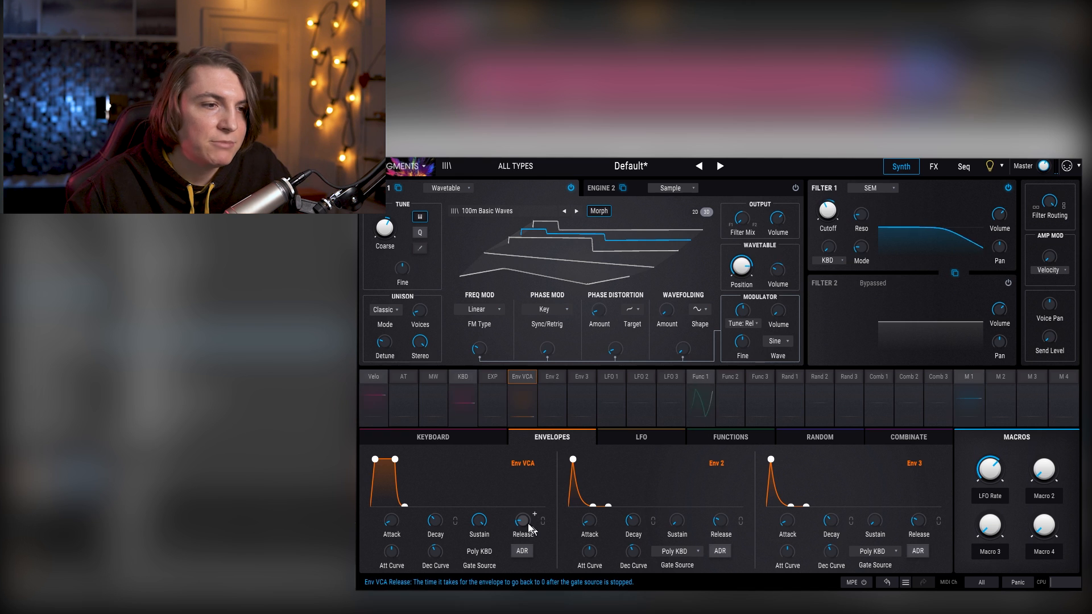
left_click_drag(523, 521, 523, 505)
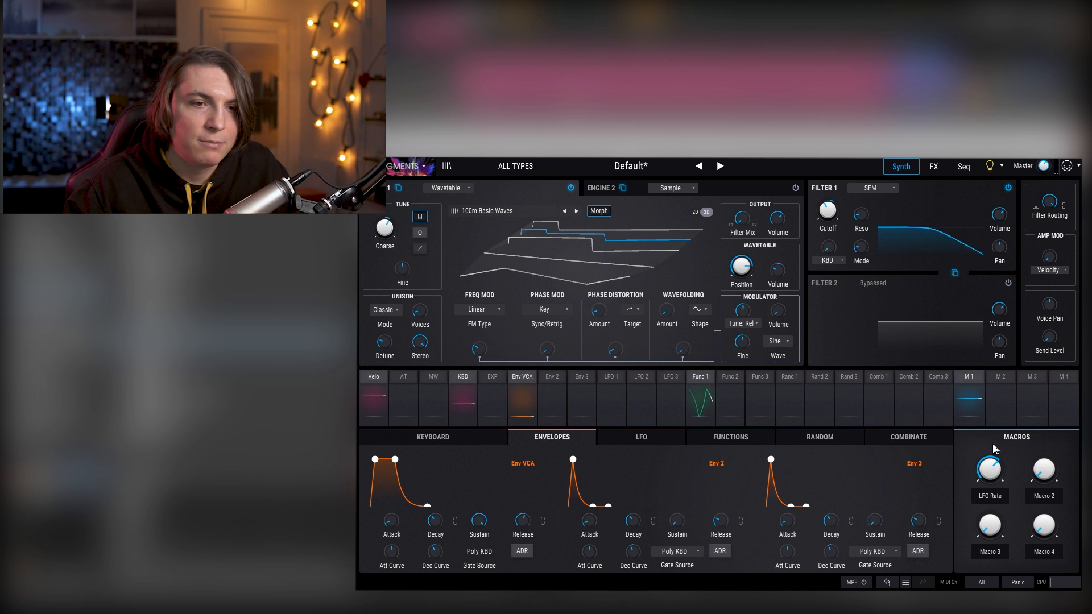
mouse_move(991, 471)
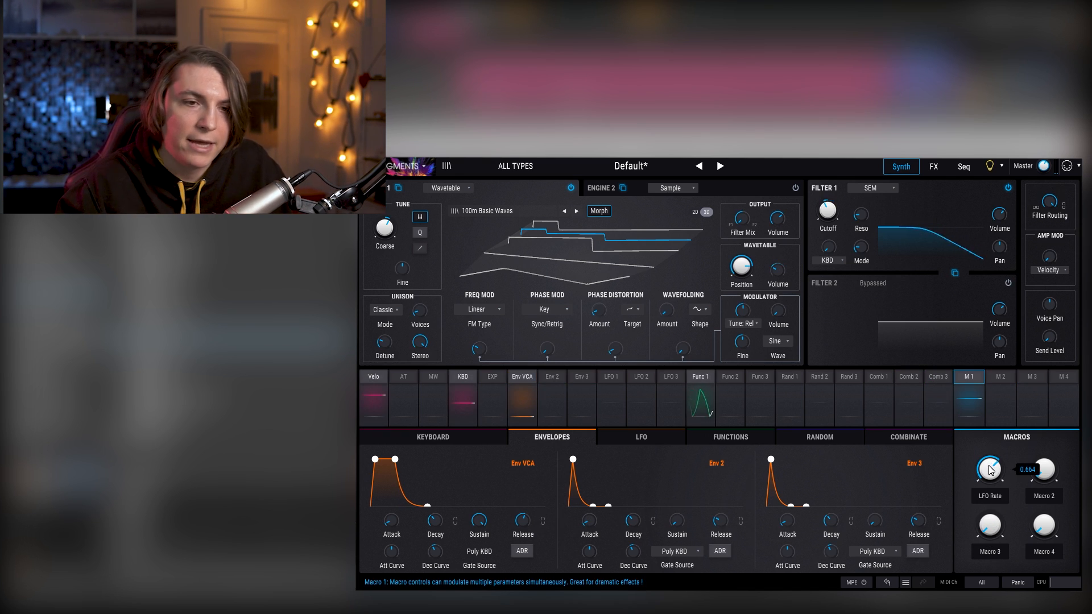
mouse_move(991, 471)
left_mouse_down()
mouse_move(991, 524)
mouse_move(990, 483)
left_mouse_up()
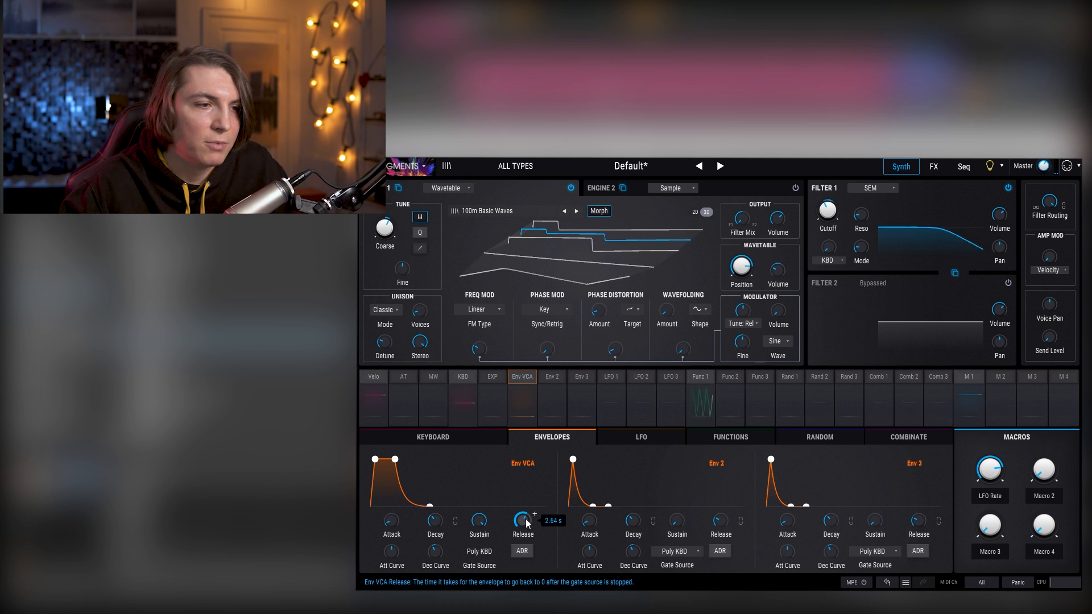
mouse_move(991, 470)
left_mouse_down()
mouse_move(991, 496)
mouse_move(991, 468)
left_mouse_up()
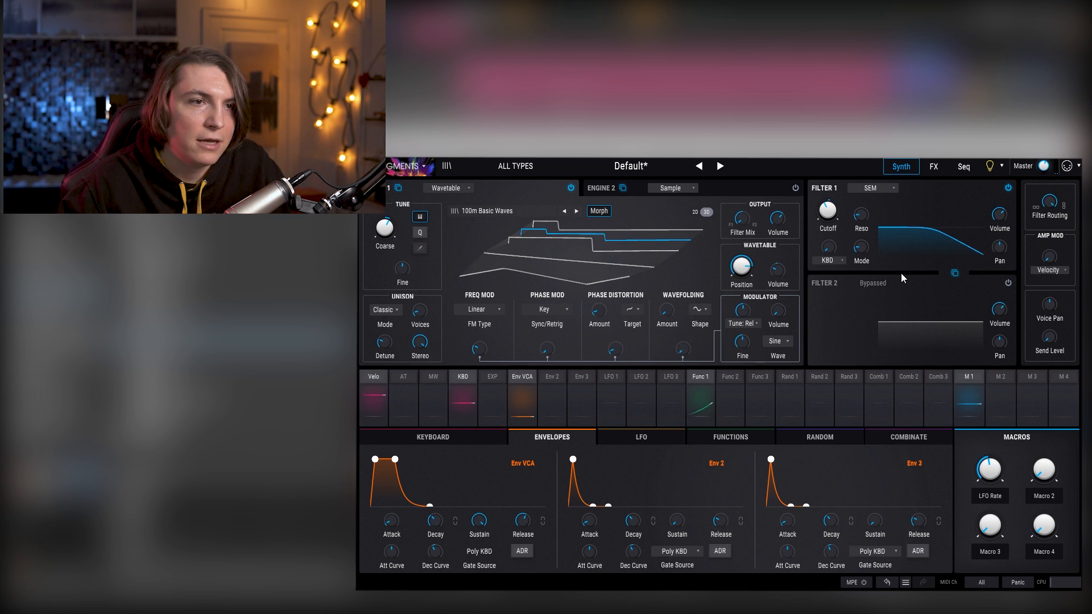
- Enable Engine 2 and set its engine type to Analog
left_click(737, 190)
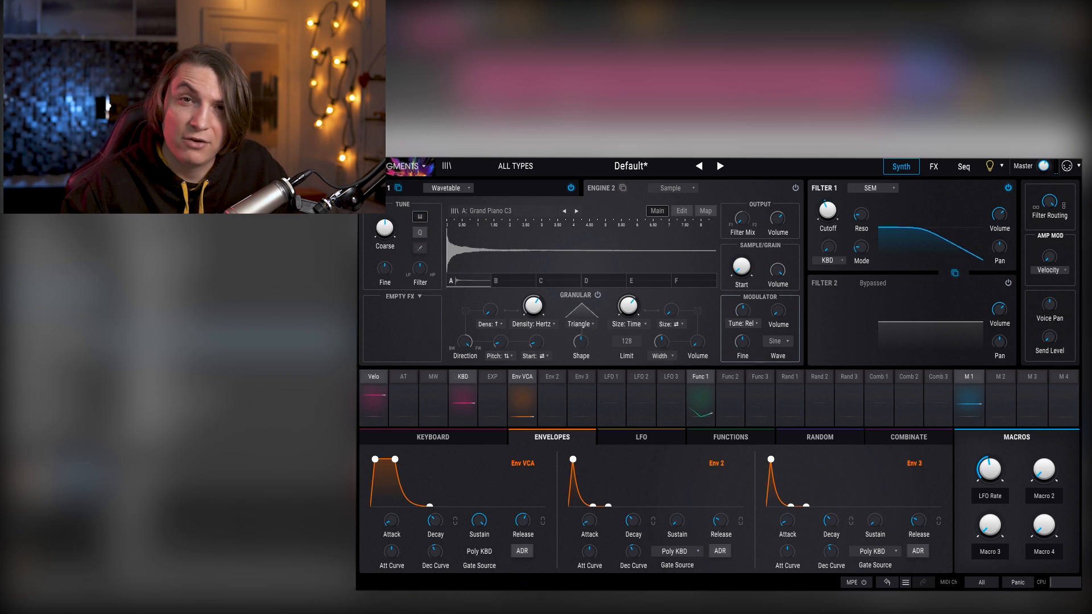
left_click(795, 187)
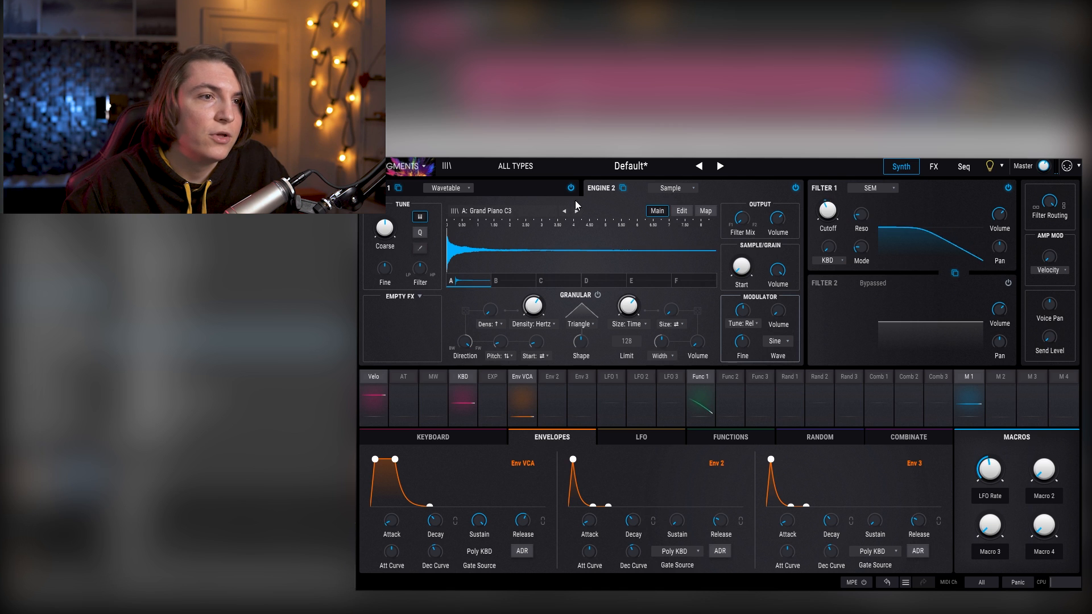
left_click(683, 188)
left_click(629, 217)
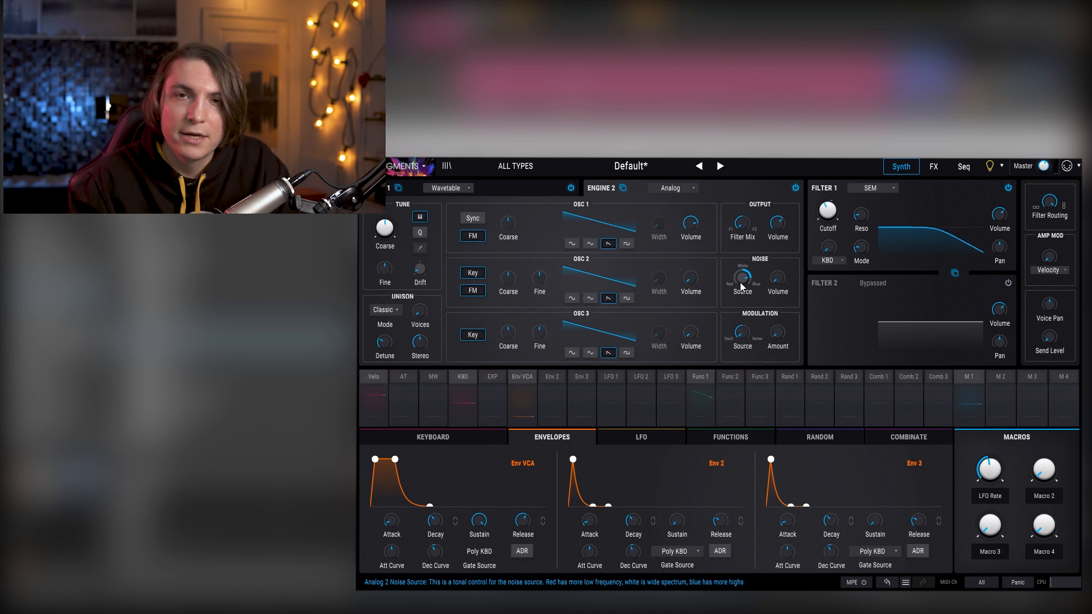
- Raise Engine 2's noise volume and fine-tune the noise source's tone on the blue side
mouse_move(739, 282)
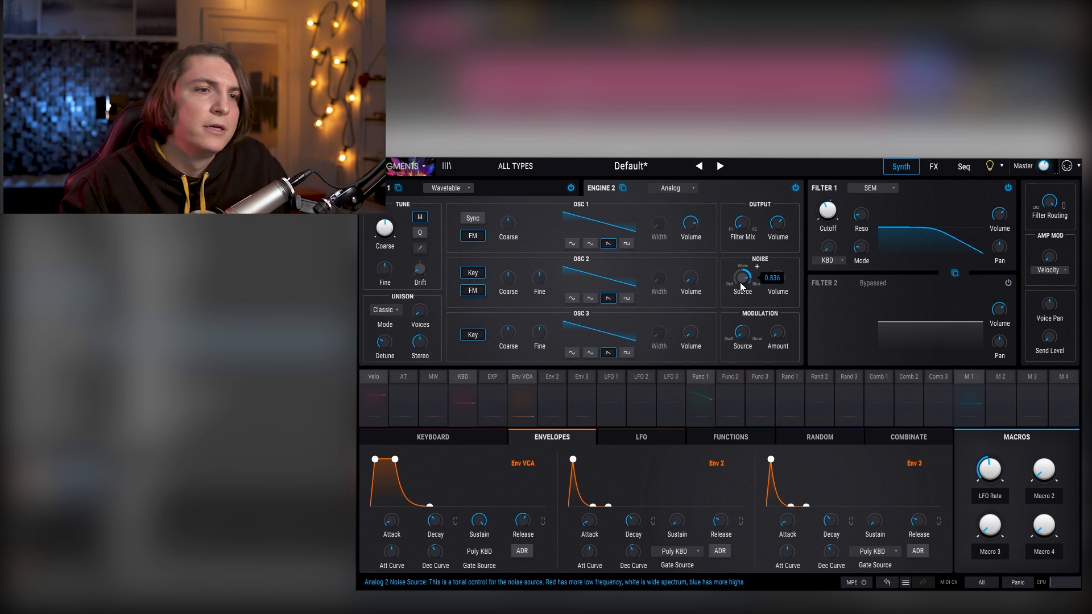
left_click_drag(776, 282, 777, 264)
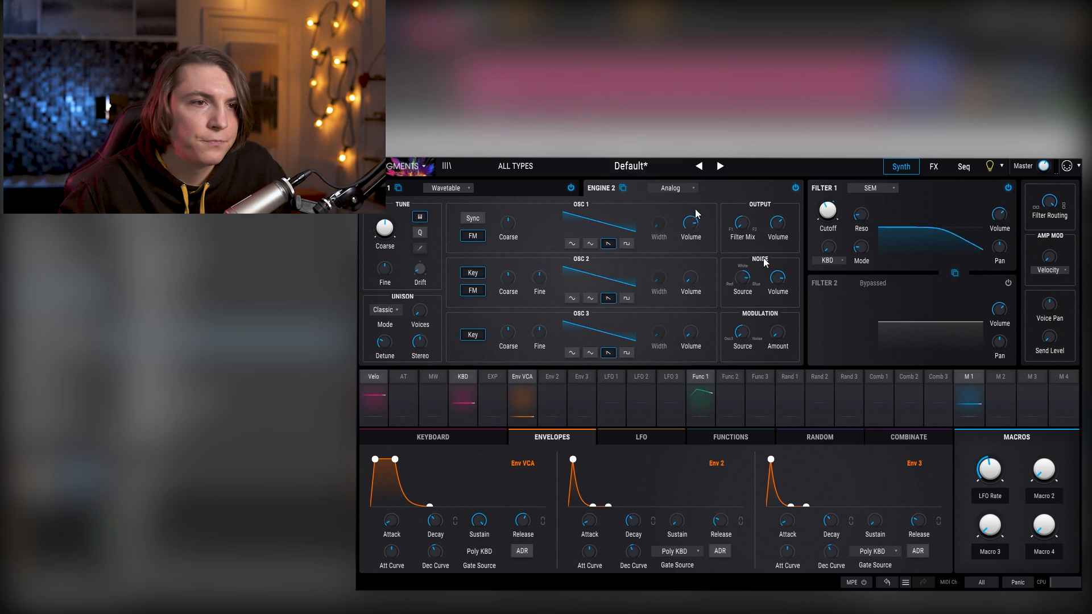
left_click_drag(746, 284, 744, 282)
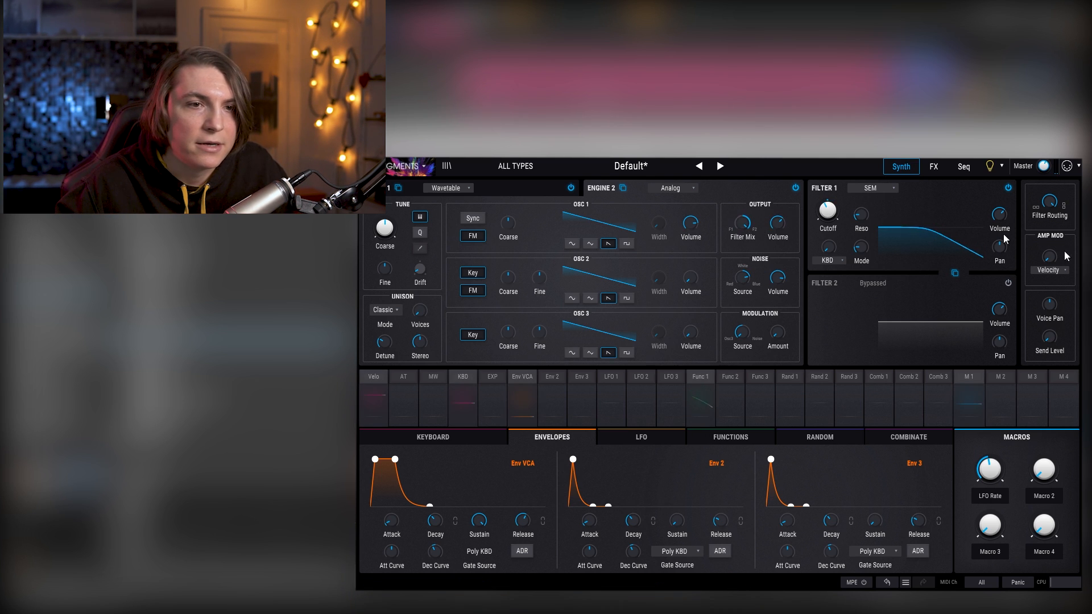
- Enable Filter 2 and set its type to SEM
left_click(1010, 283)
left_click(876, 282)
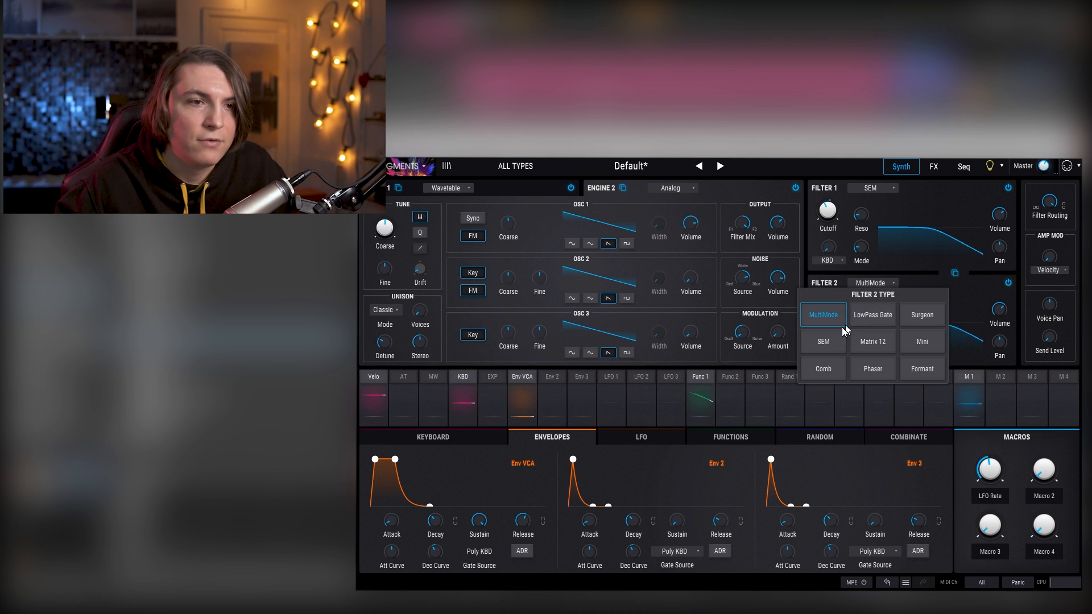
left_click(820, 358)
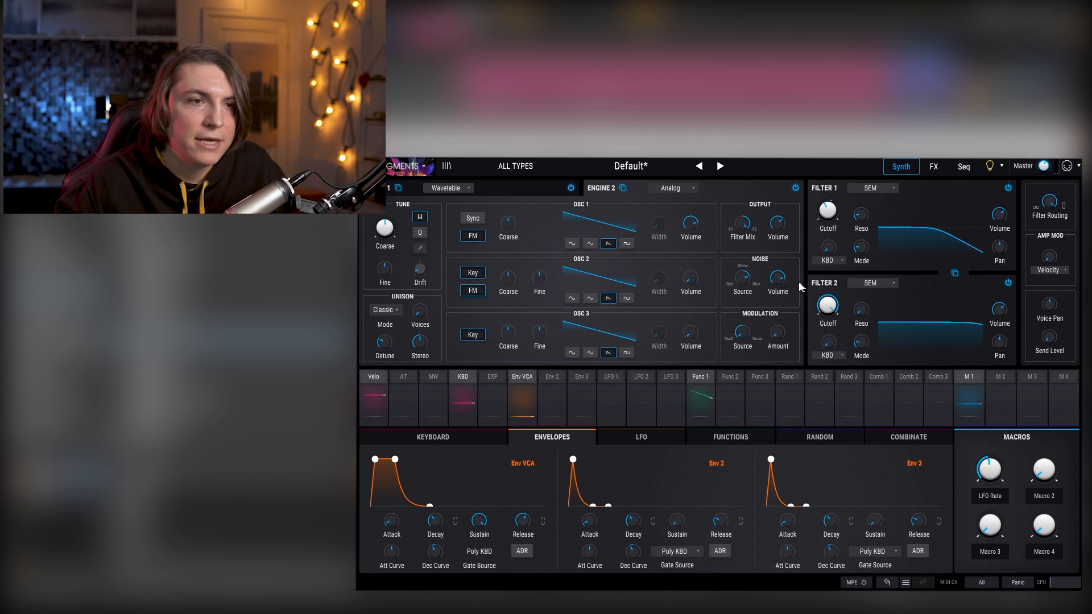
- Turn Engine 2's noise volume down to about -34.3 dB
mouse_move(790, 271)
mouse_move(778, 278)
left_mouse_down()
mouse_move(777, 253)
mouse_move(777, 271)
left_mouse_up()
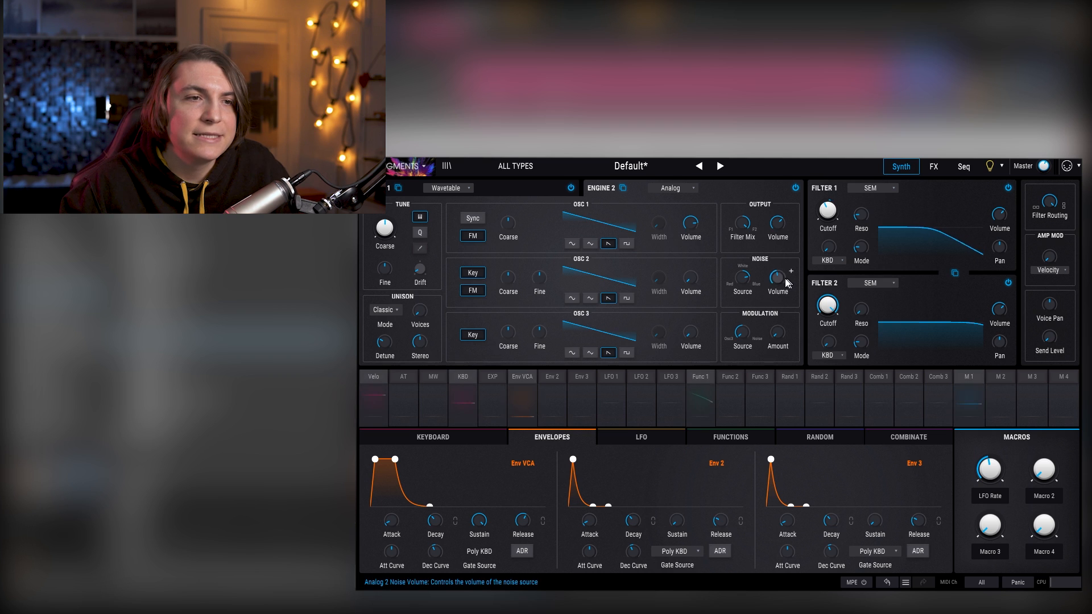
left_click_drag(786, 278, 782, 278)
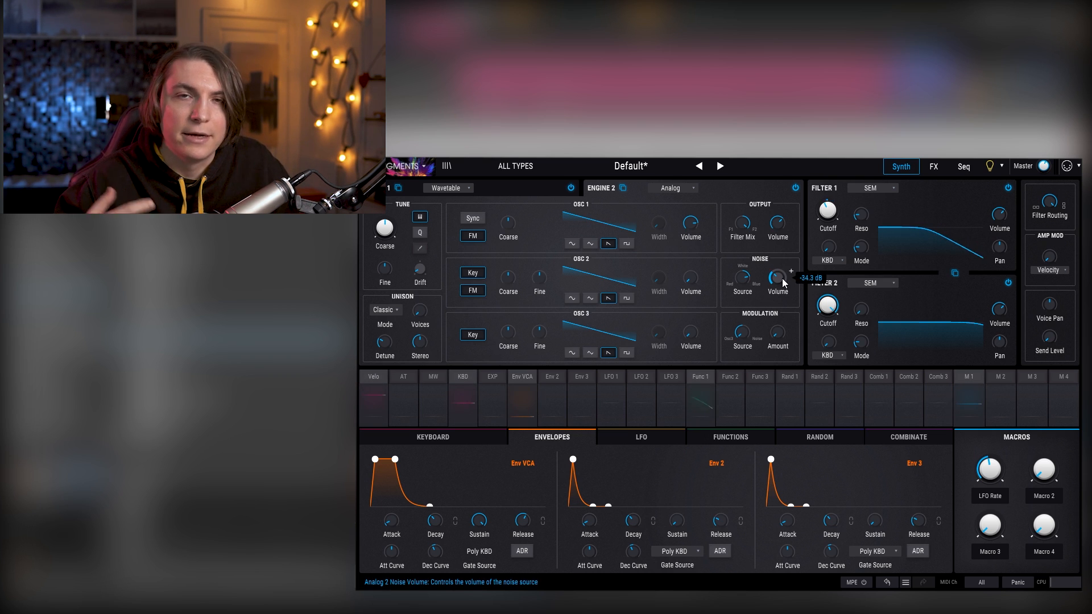
- Modulate Engine 2's noise volume with Function 1 at an amount of 0.29
left_click(721, 438)
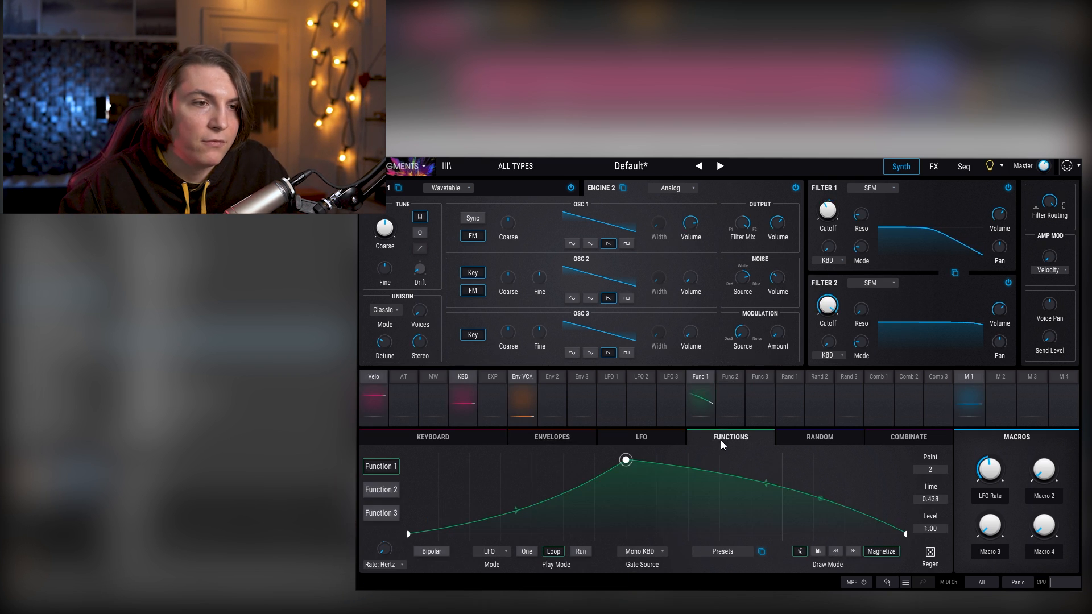
left_click(697, 381)
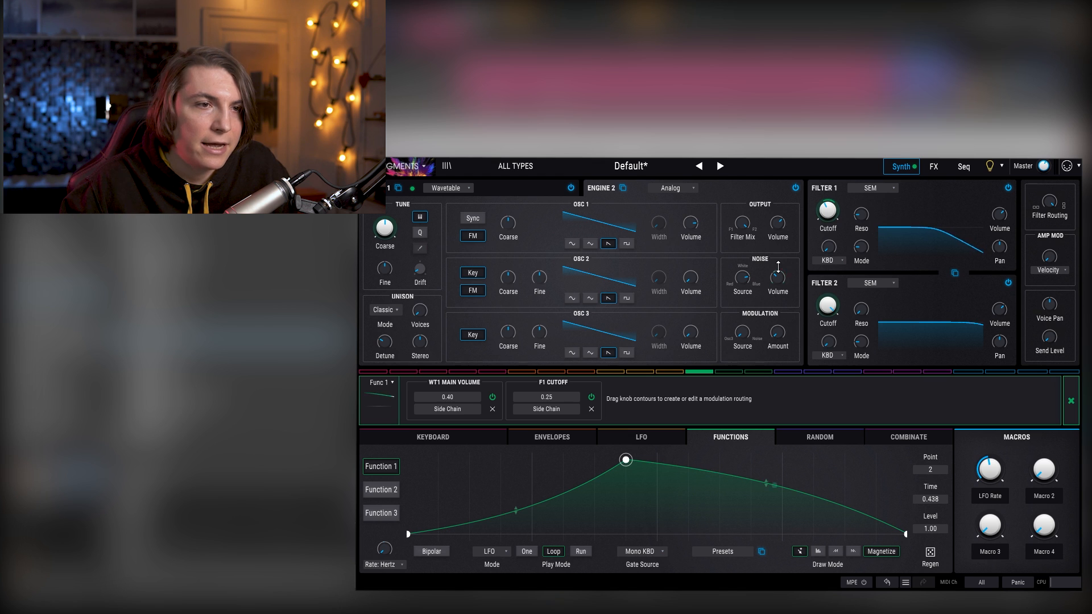
mouse_move(778, 266)
left_mouse_down()
mouse_move(778, 257)
mouse_move(779, 281)
left_mouse_up()
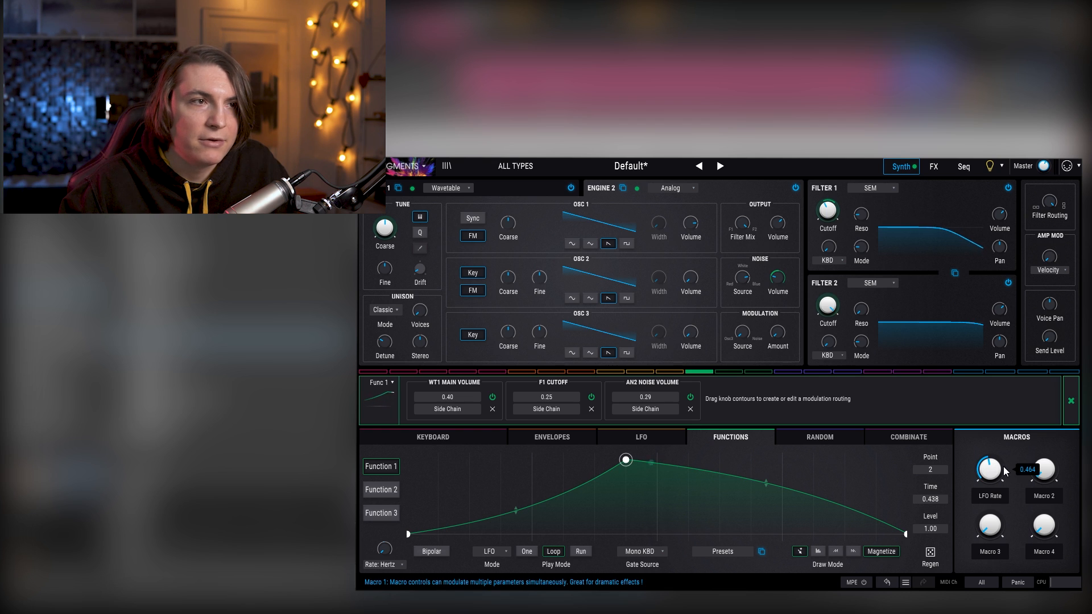
- Turn Oscillator 1's volume all the way down in Engine 2 and fine-tune the LFO Rate macro
mouse_move(999, 469)
left_mouse_down()
mouse_move(1000, 493)
mouse_move(992, 447)
mouse_move(992, 473)
left_mouse_up()
left_click_drag(691, 222, 691, 244)
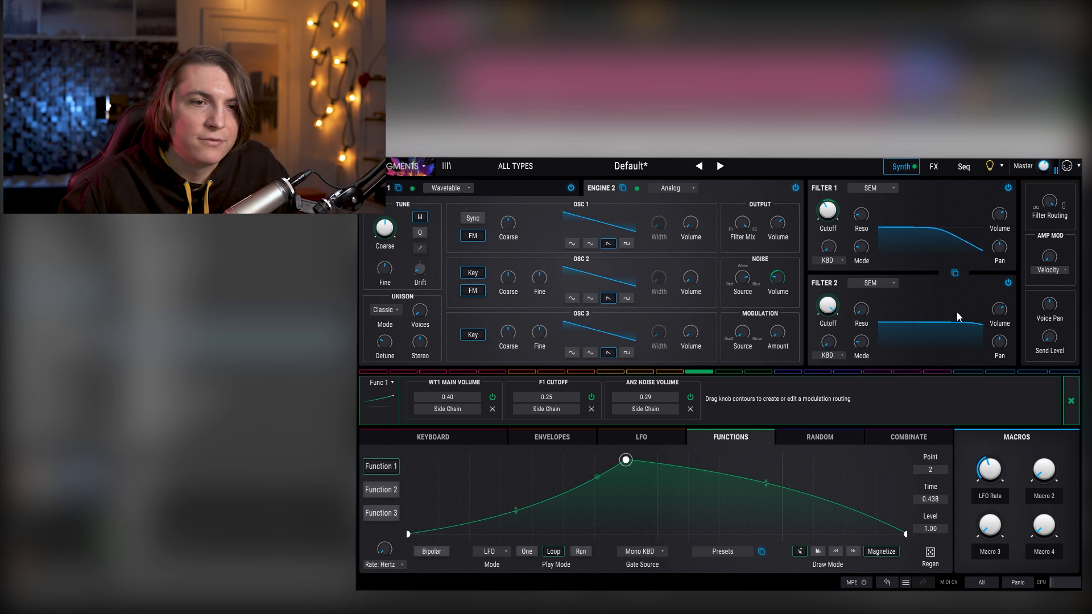
mouse_move(980, 455)
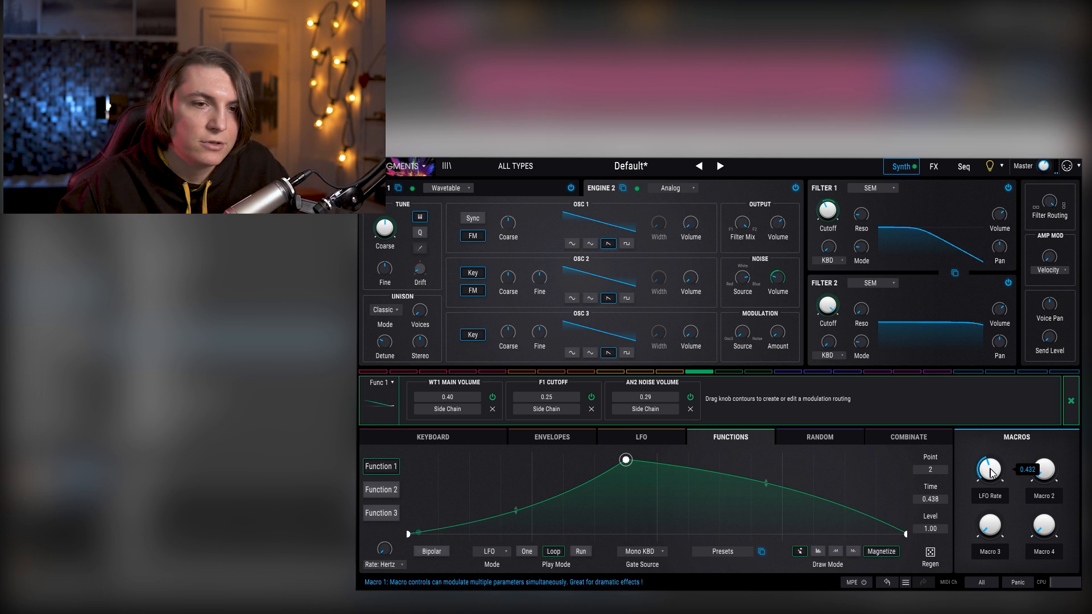
mouse_move(990, 469)
left_mouse_down()
mouse_move(989, 447)
mouse_move(989, 478)
mouse_move(990, 447)
mouse_move(990, 467)
left_mouse_up()
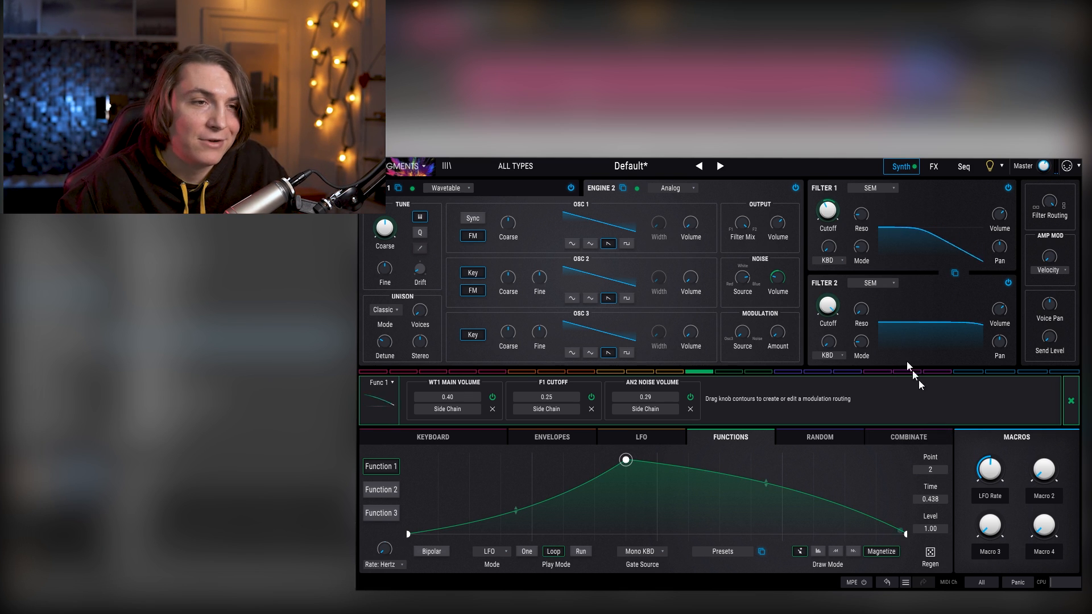
- Reduce Function 1's noise volume modulation to 0.27 and switch Engine 2's Oscillators 1 and 2 to square waves
mouse_move(741, 279)
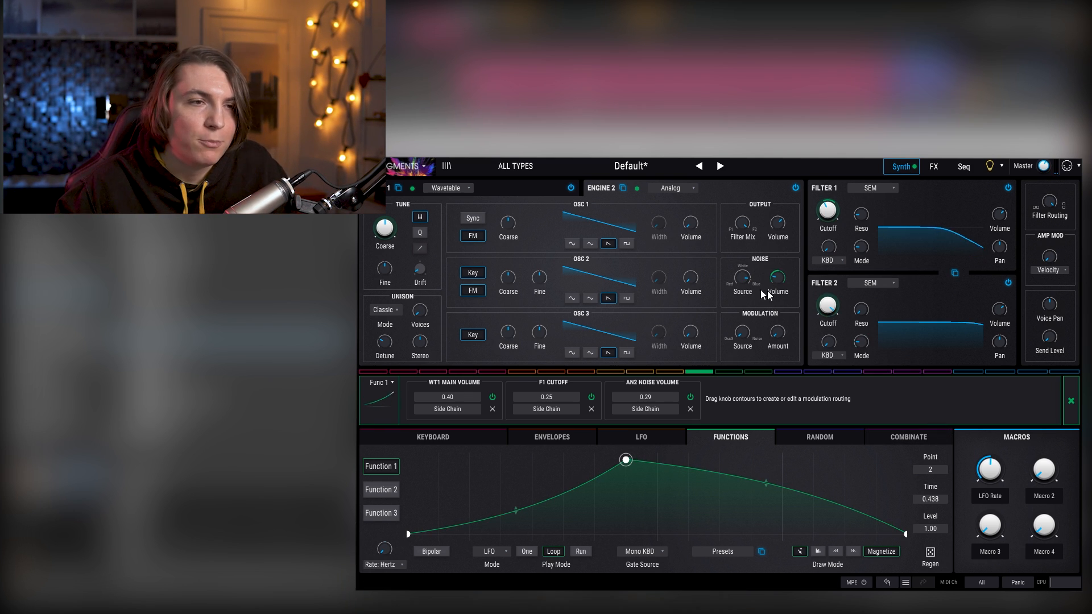
mouse_move(777, 290)
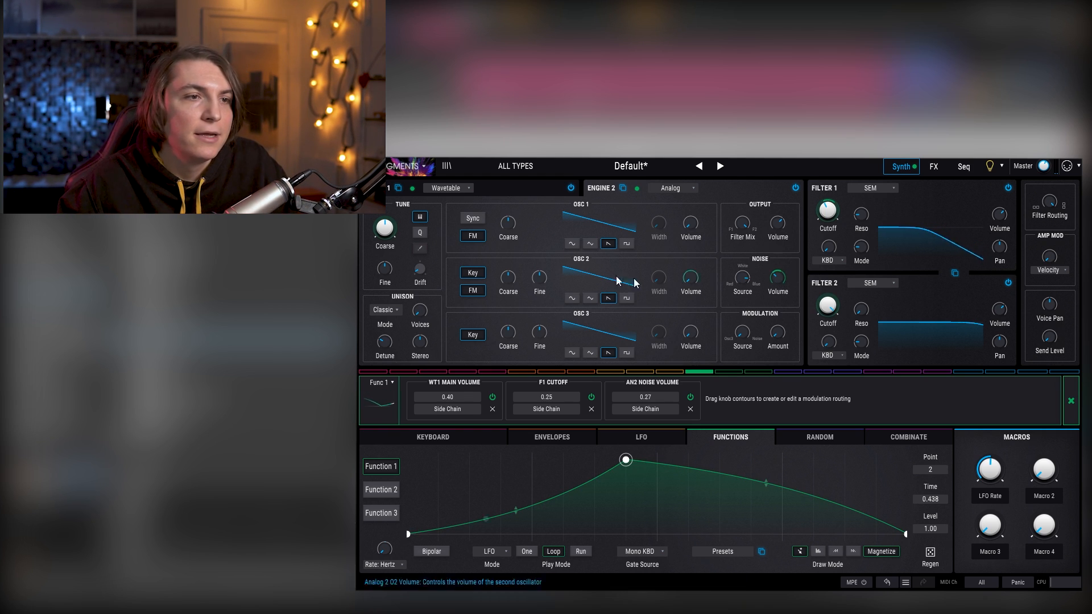
left_click(626, 243)
left_click(626, 298)
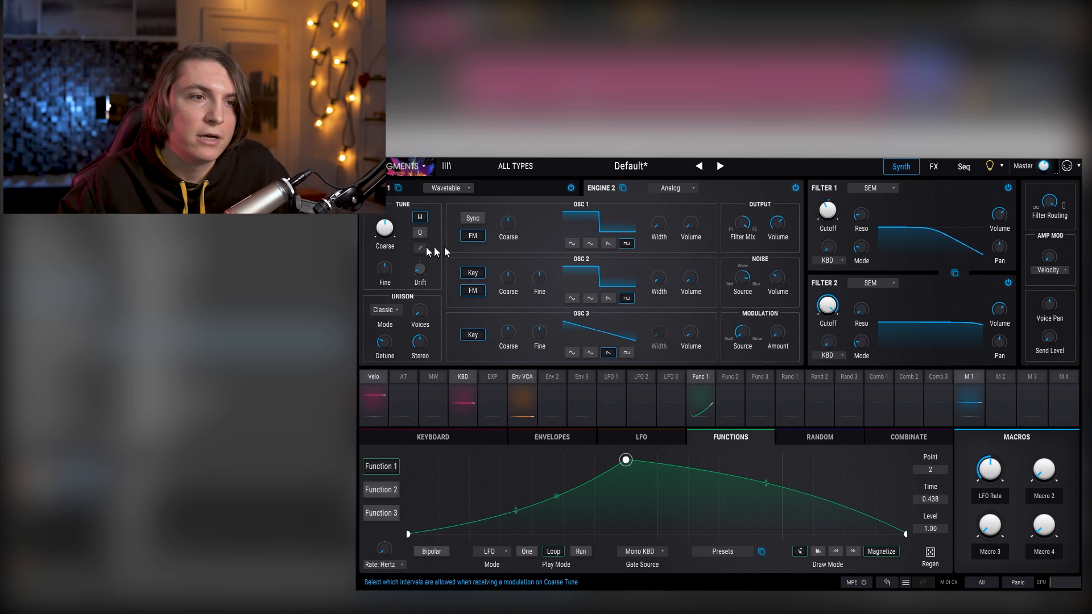
- Modulate Oscillator 1's volume in Engine 2 with Function 1 at an amount of 0.30, and switch off Engine 1
left_click_drag(690, 227, 690, 218)
left_click(711, 386)
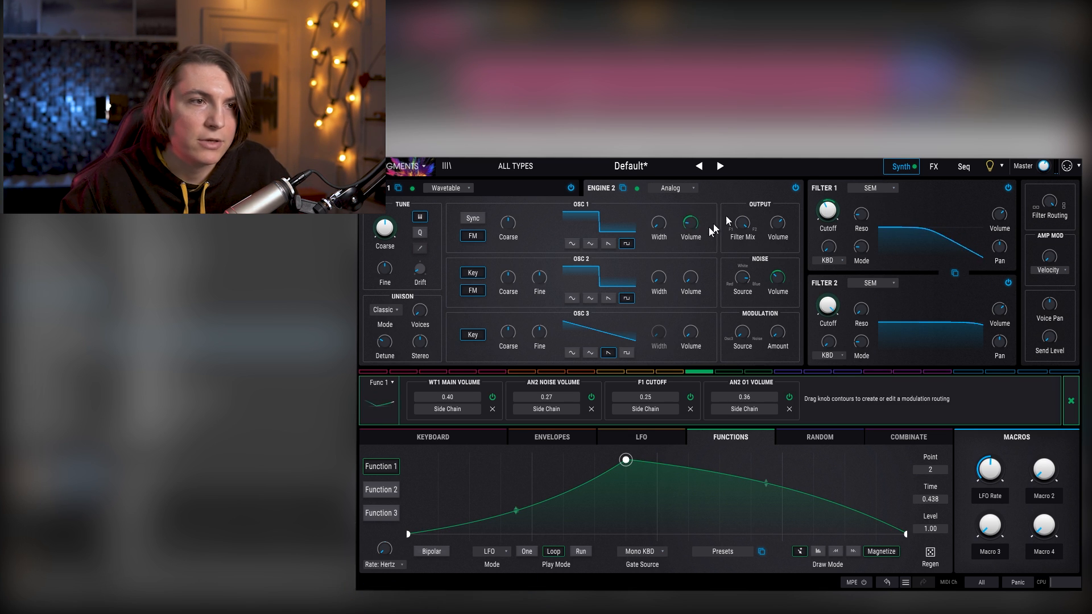
left_click(571, 188)
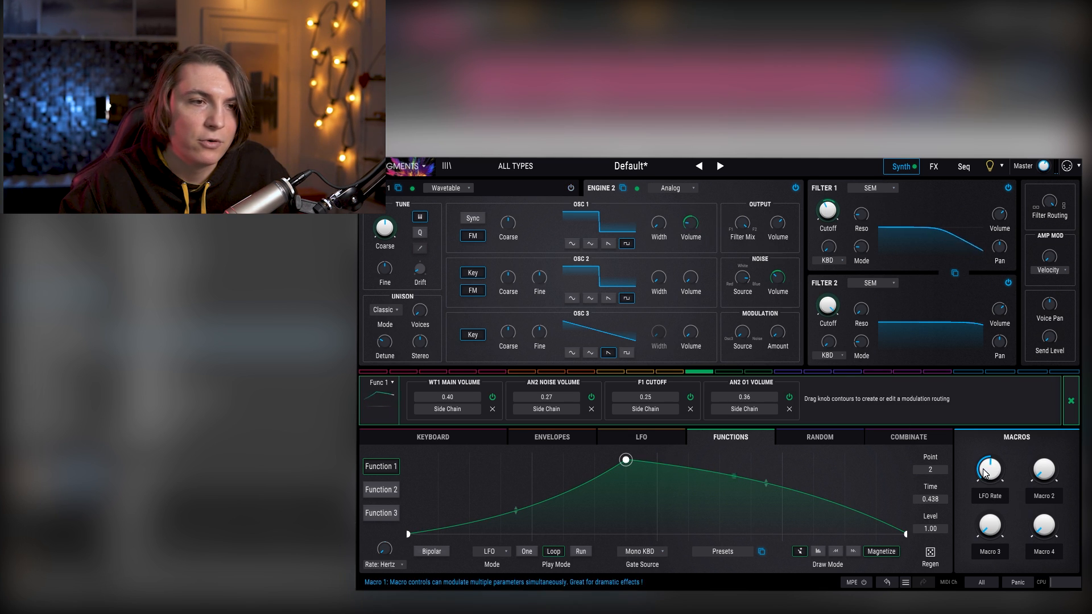
left_click_drag(989, 472, 989, 469)
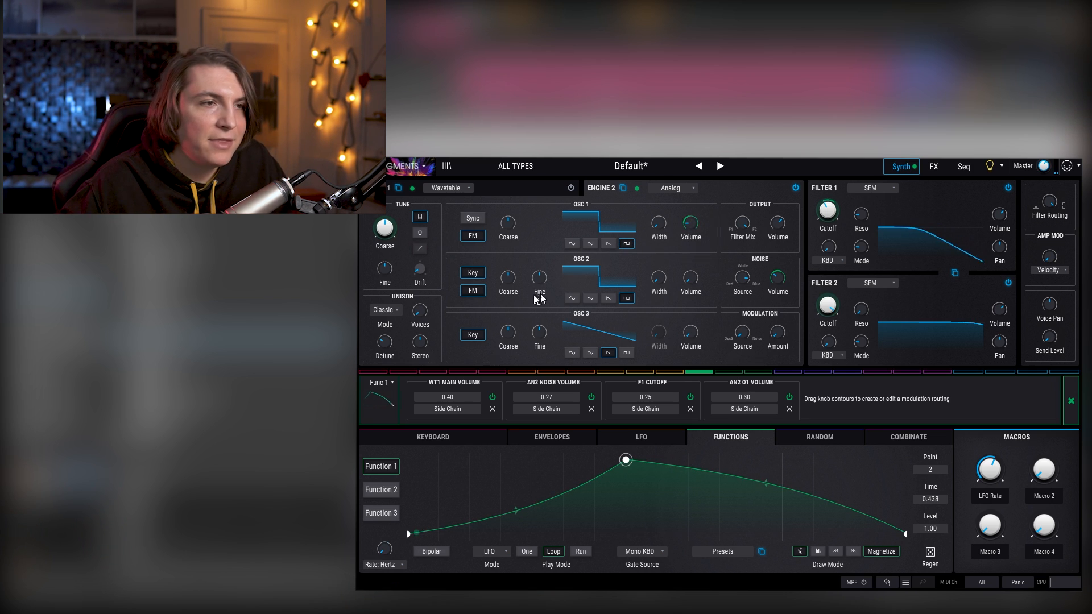
- Lower the coarse tuning of Engine 2's Oscillator 2
left_click_drag(508, 277, 509, 284)
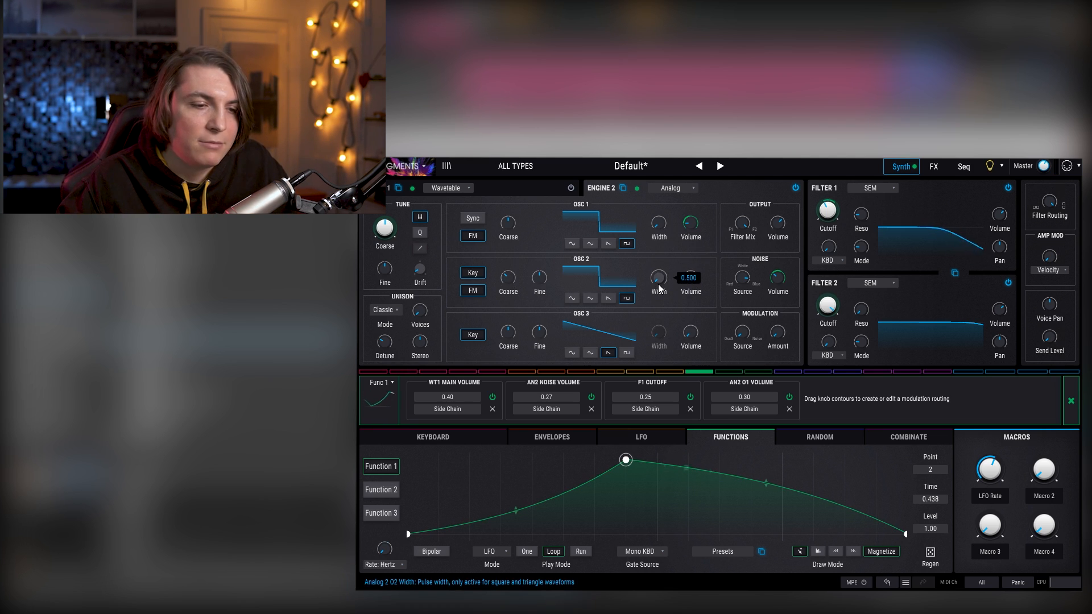
- Modulate Oscillator 2's volume in Engine 2 with Function 1 at an amount of 0.33, and sweep the LFO Rate macro
left_click_drag(658, 277, 691, 259)
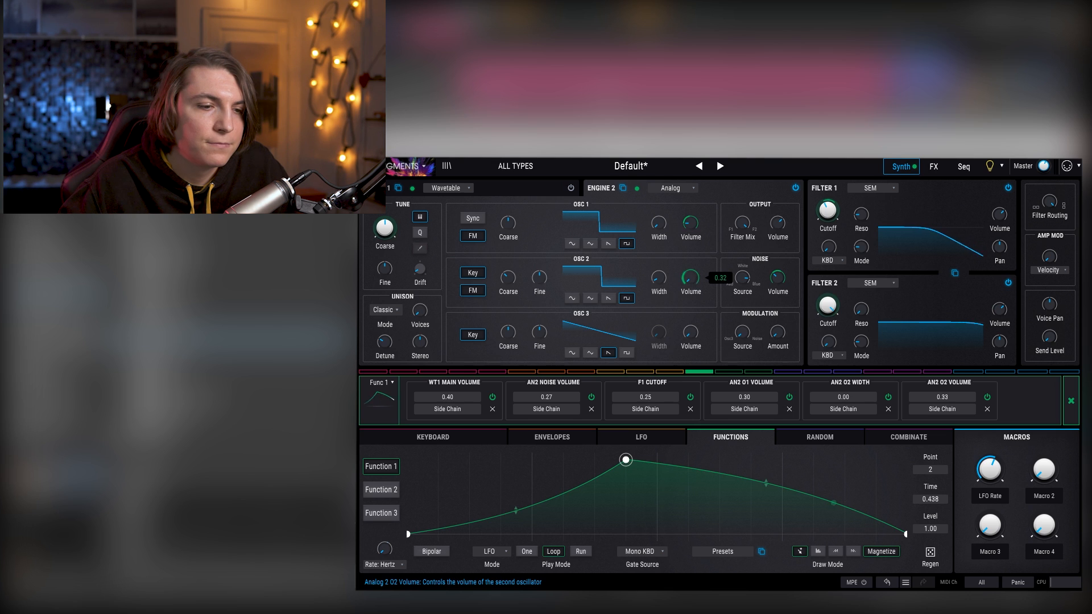
left_click(990, 471)
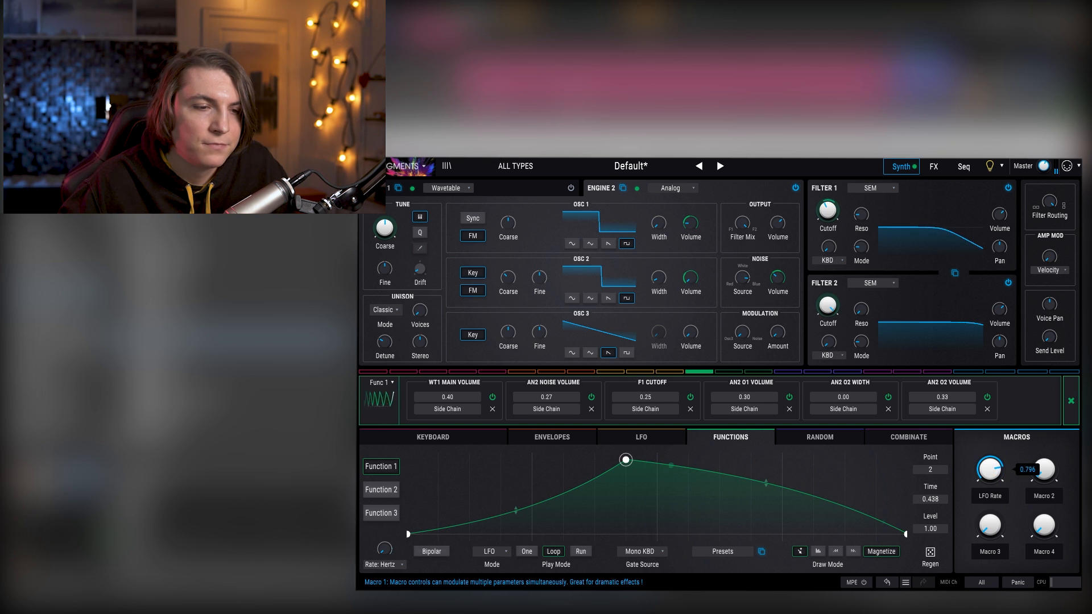
left_click_drag(991, 471, 993, 474)
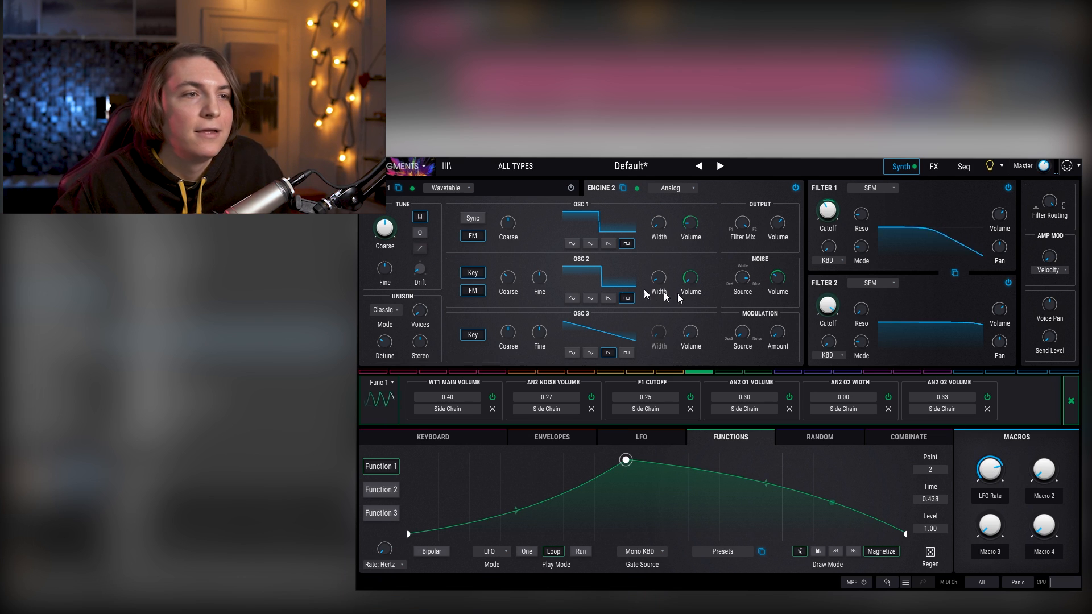
- Switch Engine 1 back on and readjust the LFO Rate macro to hear both engines together
left_click(571, 189)
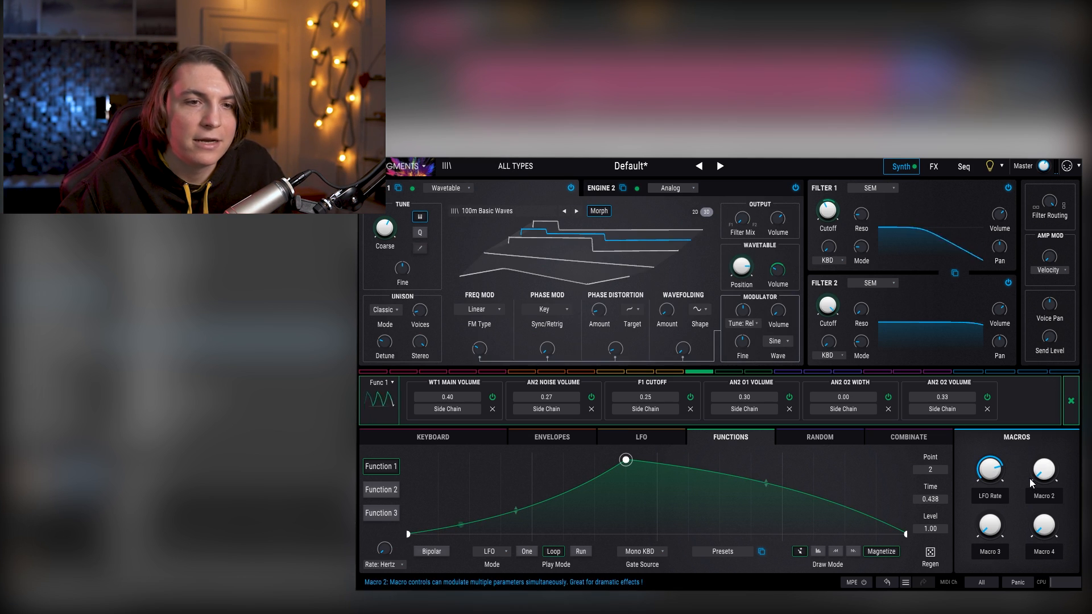
mouse_move(1008, 477)
left_click_drag(990, 469, 990, 467)
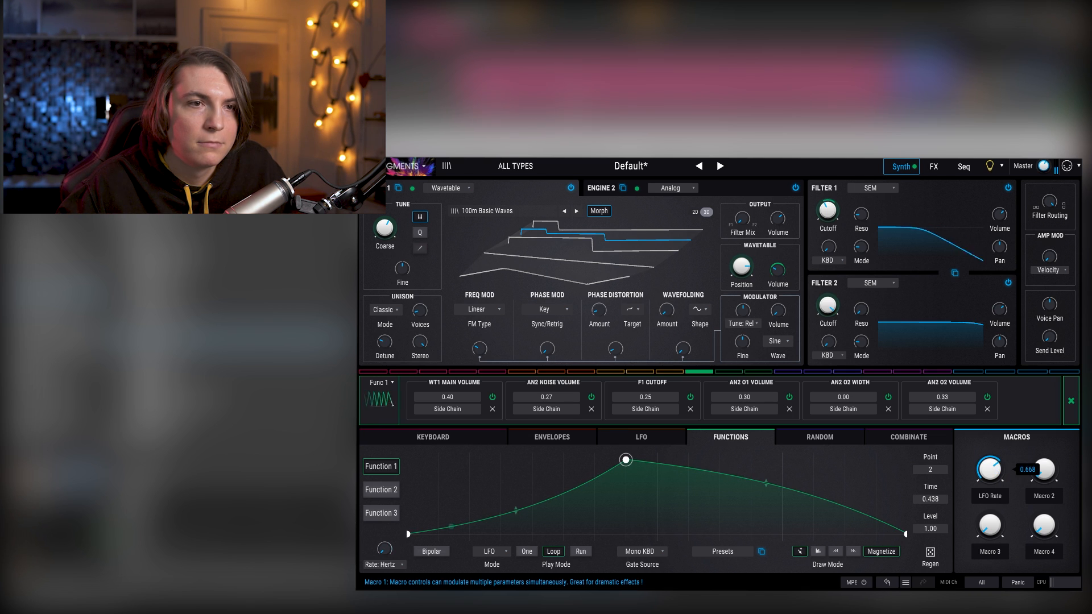
left_click_drag(990, 469, 990, 467)
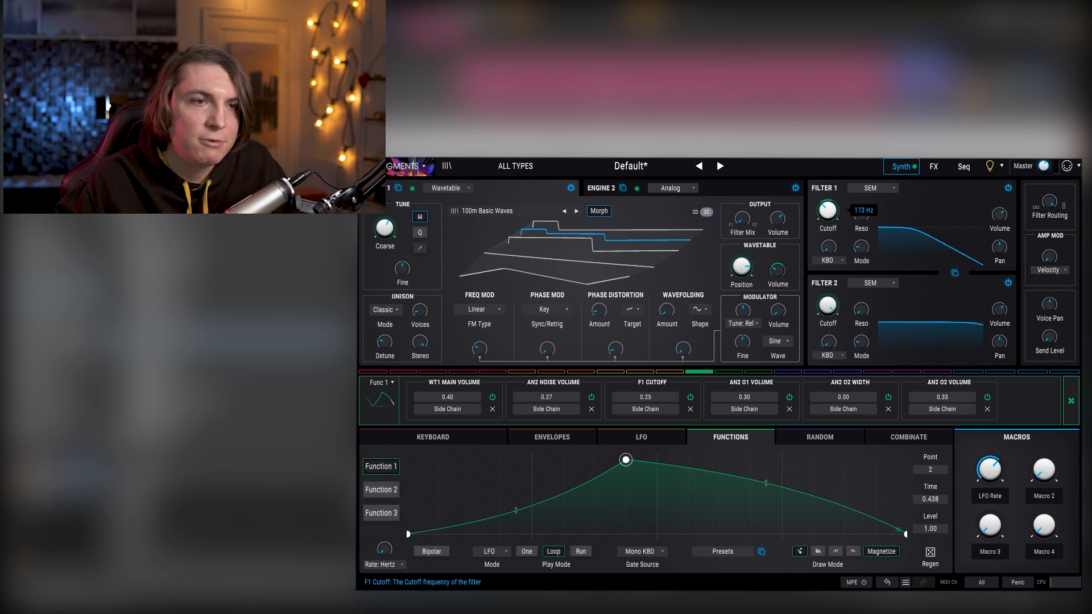
- Raise Function 1's modulation of Filter 1's cutoff to 0.32 and fine-tune the LFO Rate macro
left_click_drag(831, 211, 831, 198)
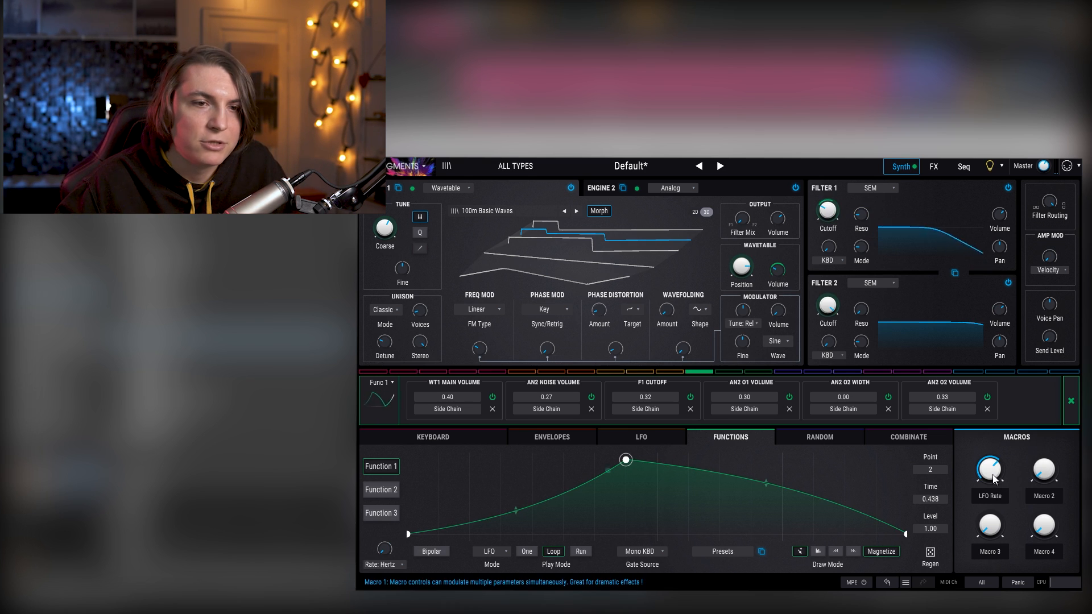
mouse_move(991, 474)
left_mouse_down()
mouse_move(992, 462)
mouse_move(995, 472)
left_mouse_up()
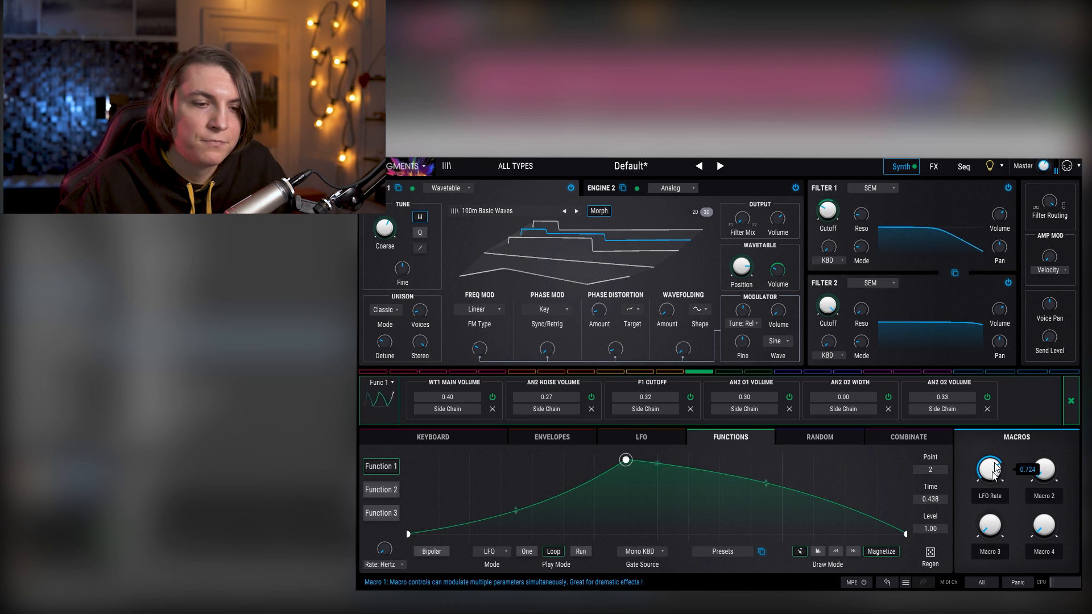
- Replace the Delay in Bus A's first effect slot with a Tape Echo and enable its Ping Pong mode
left_click(935, 167)
left_click(907, 279)
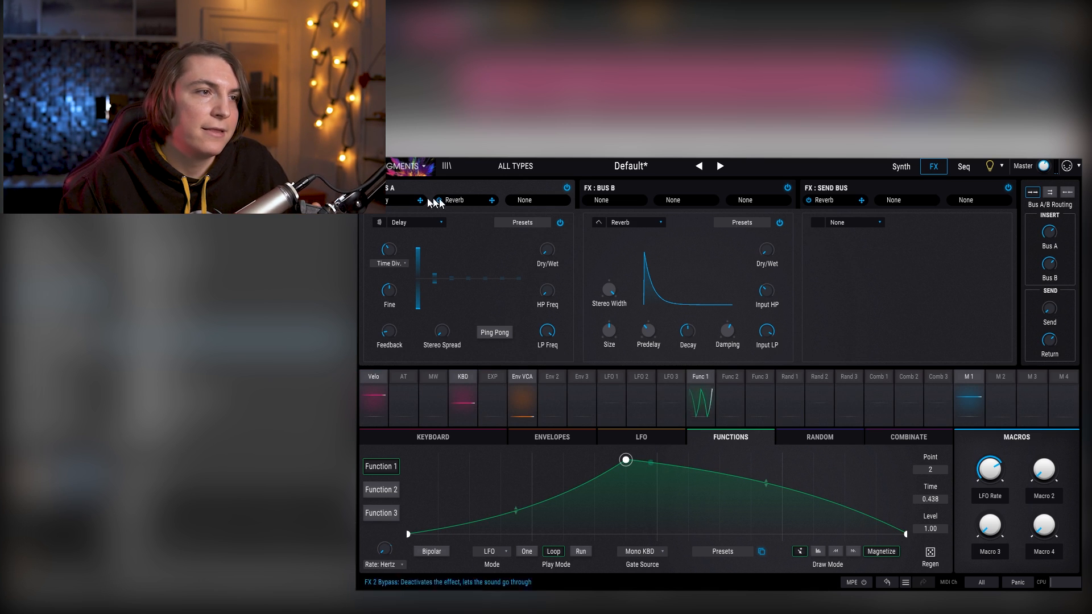
left_click(399, 222)
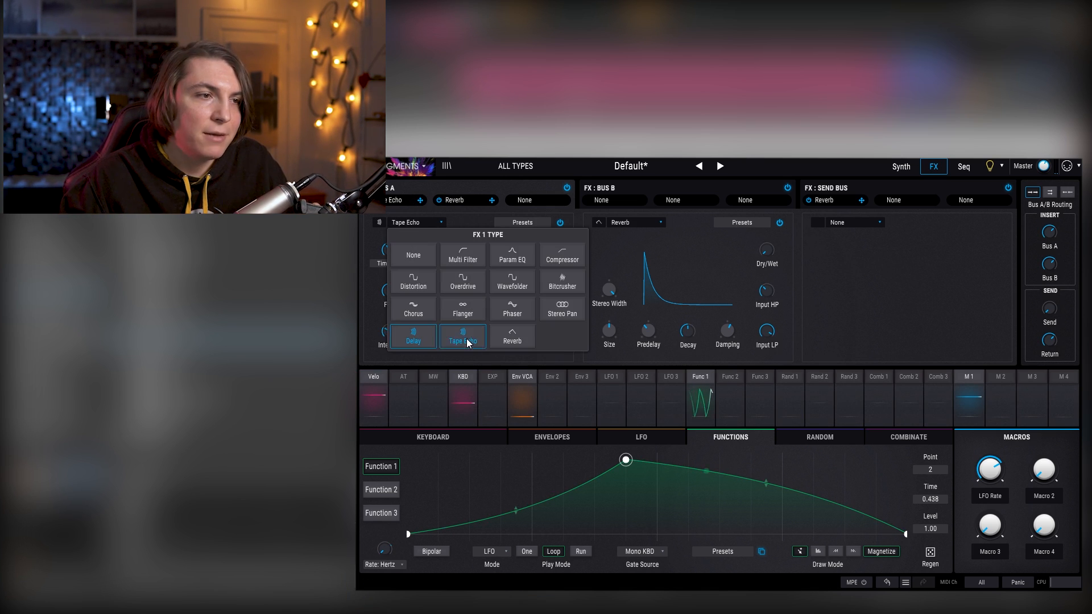
left_click(466, 340)
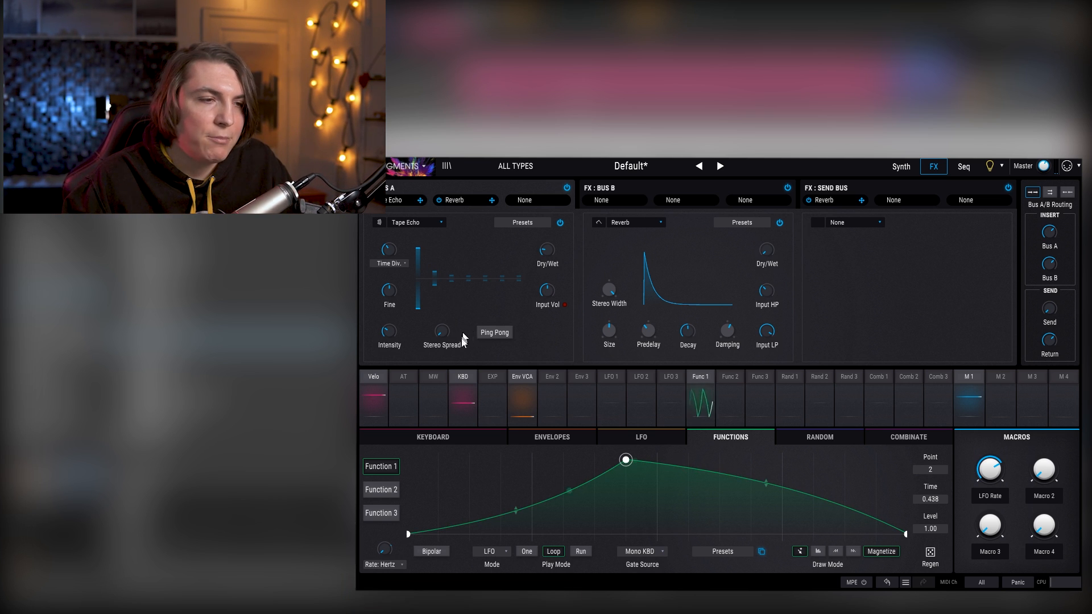
left_click(489, 333)
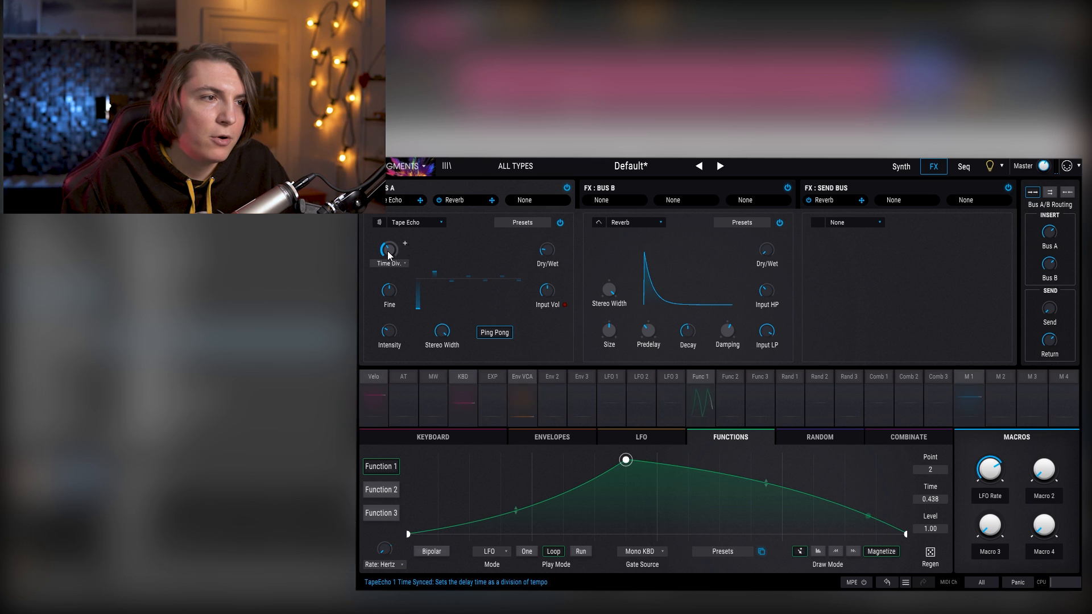
mouse_move(387, 251)
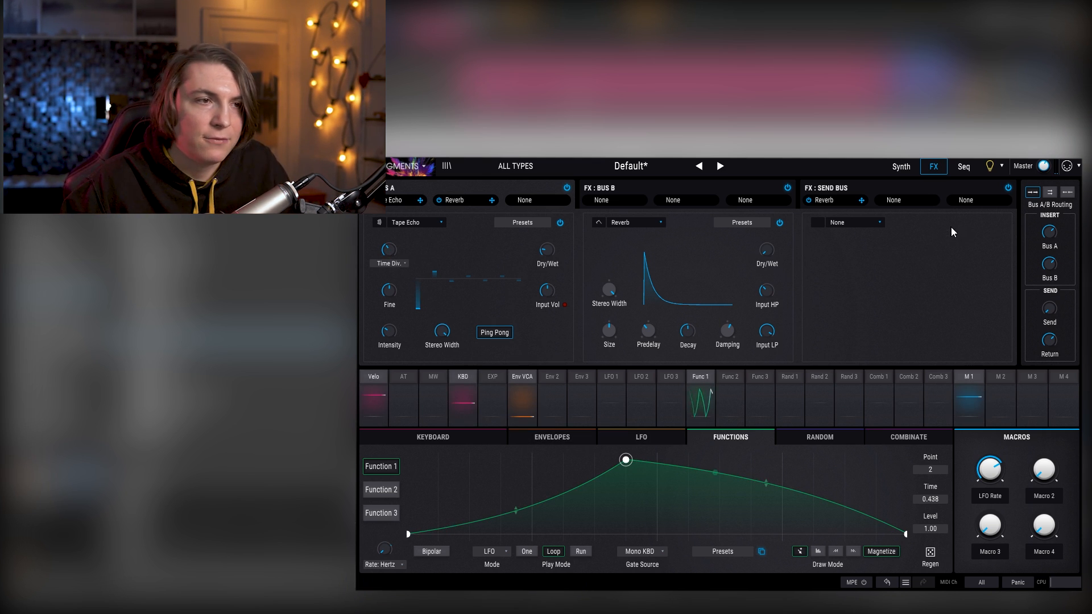
- Raise the Tape Echo's dry/wet mix and adjust its intensity while sweeping the LFO Rate macro
left_click_drag(991, 472, 991, 482)
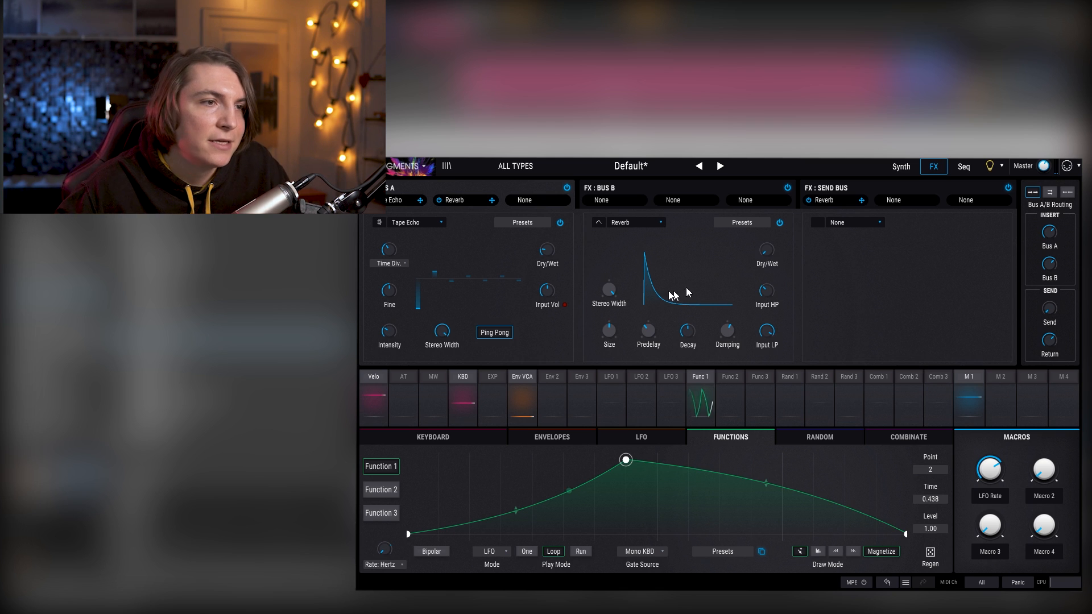
left_click_drag(550, 253, 549, 253)
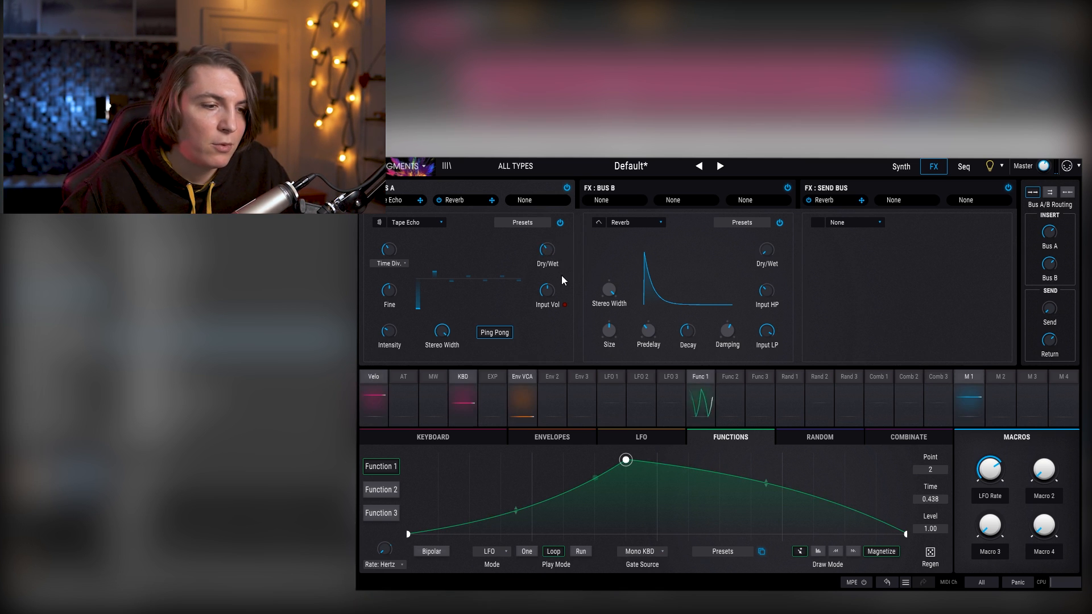
left_click_drag(389, 332, 389, 328)
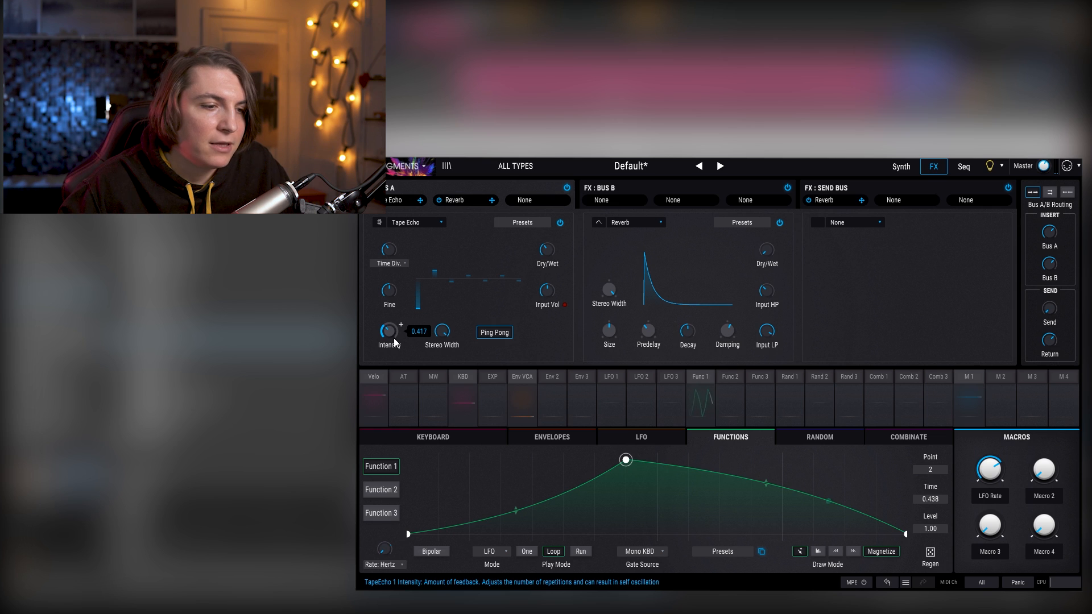
left_click_drag(990, 477, 990, 470)
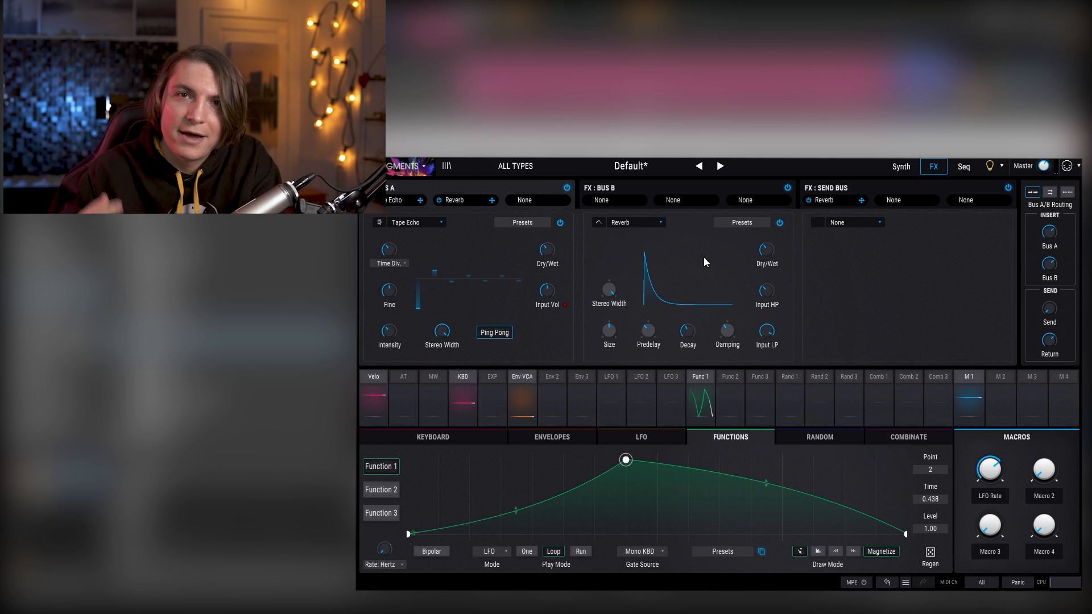
- Adjust the damping and decay of Bus A's Reverb
left_click_drag(728, 333, 727, 296)
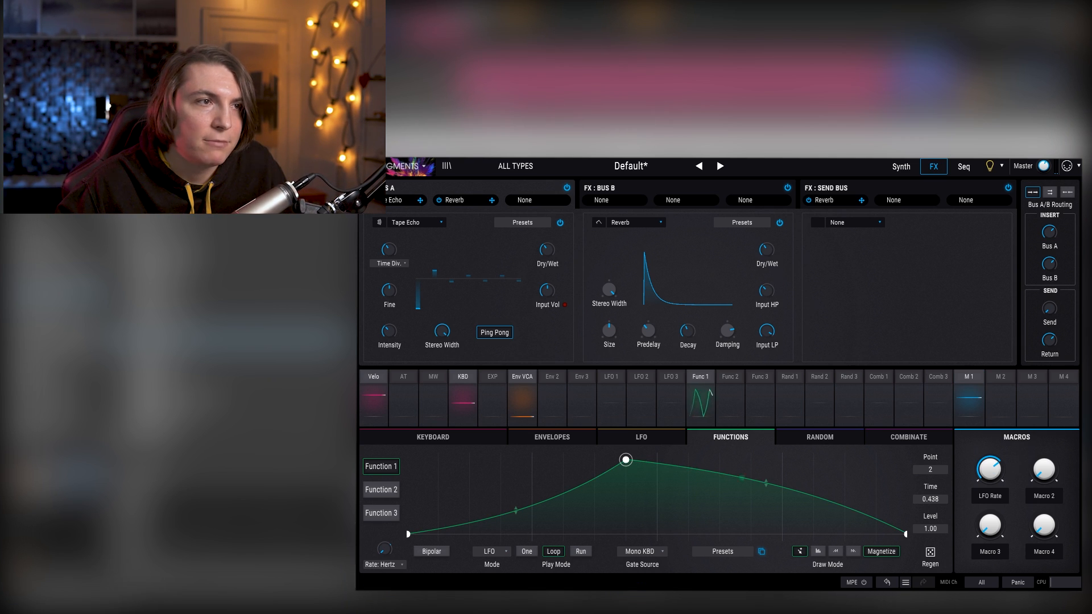
mouse_move(990, 480)
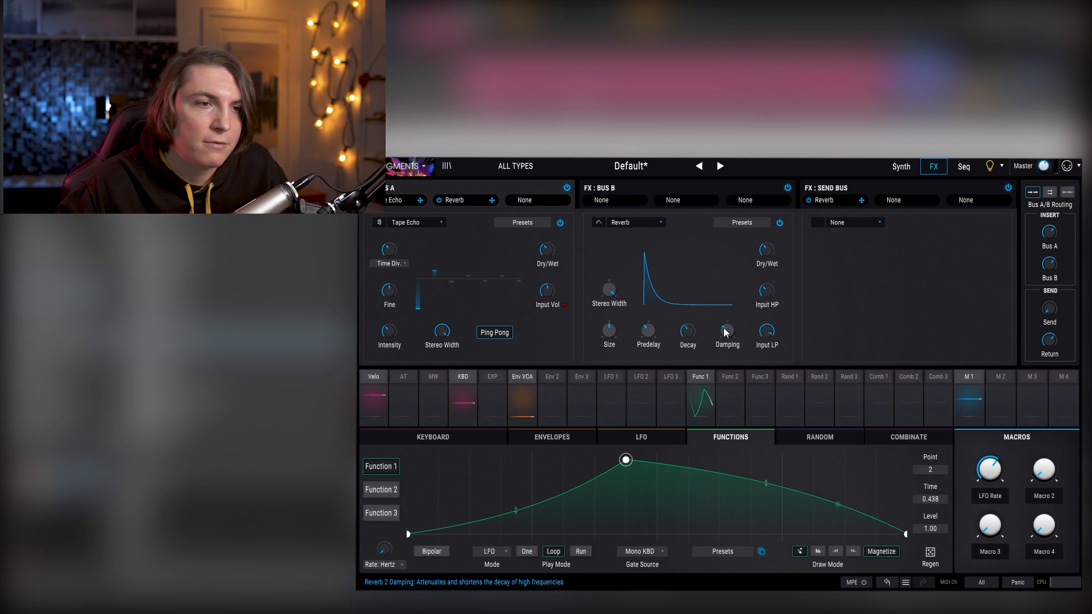
mouse_move(688, 334)
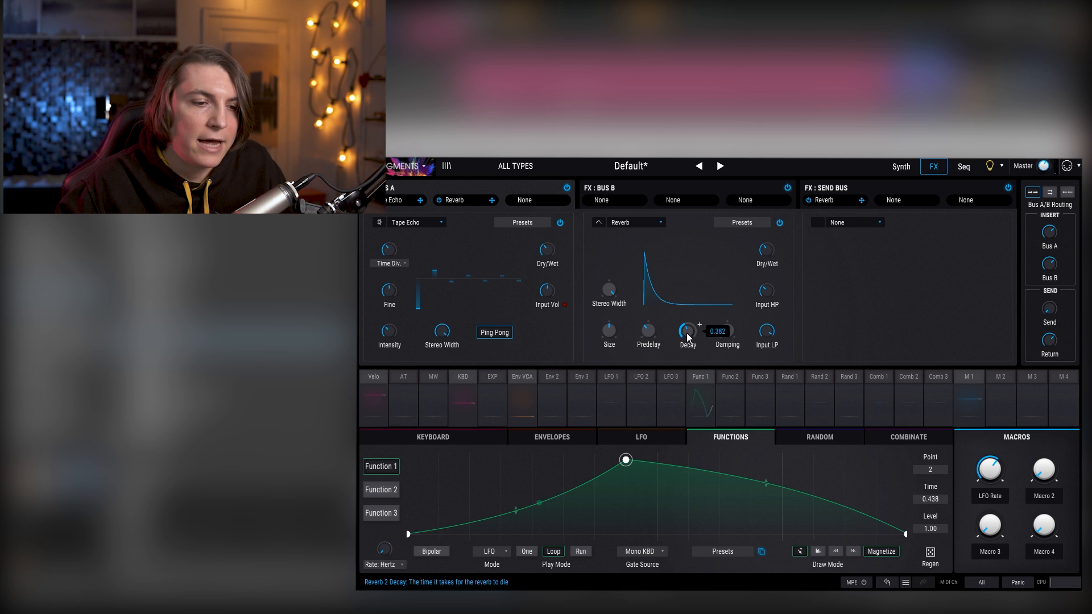
left_click_drag(687, 334, 687, 320)
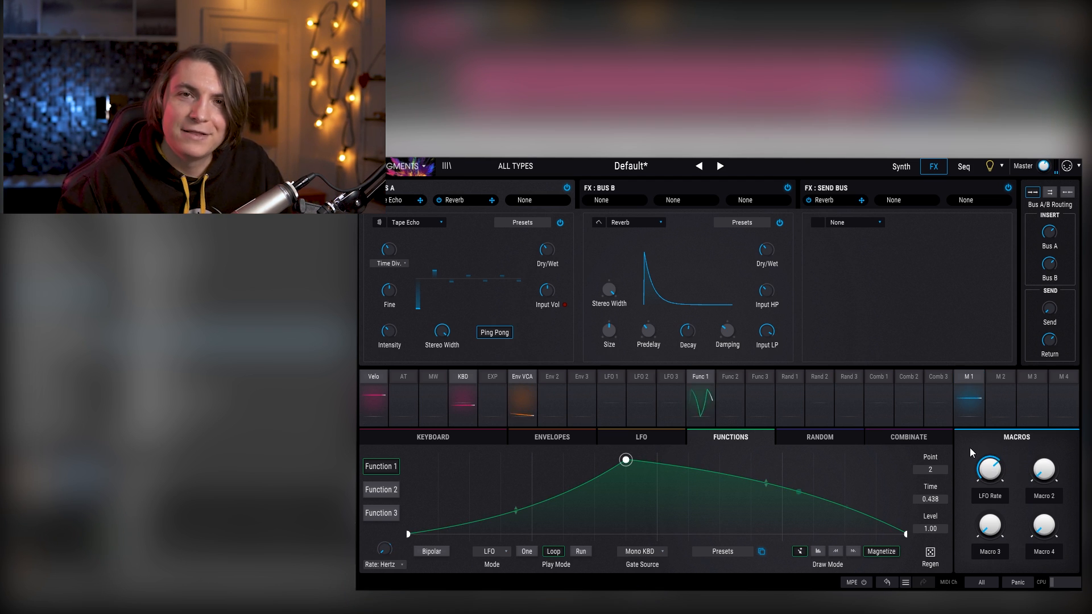
- Add a Distortion to Bus A's third effect slot and a Param EQ to Bus B's first slot
left_click(879, 223)
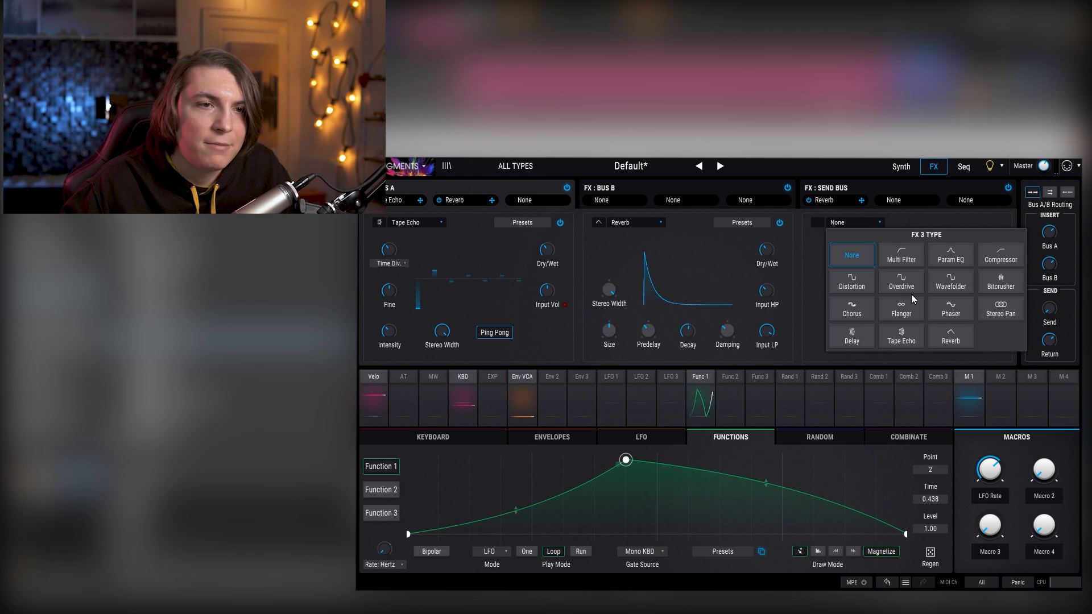
left_click(851, 282)
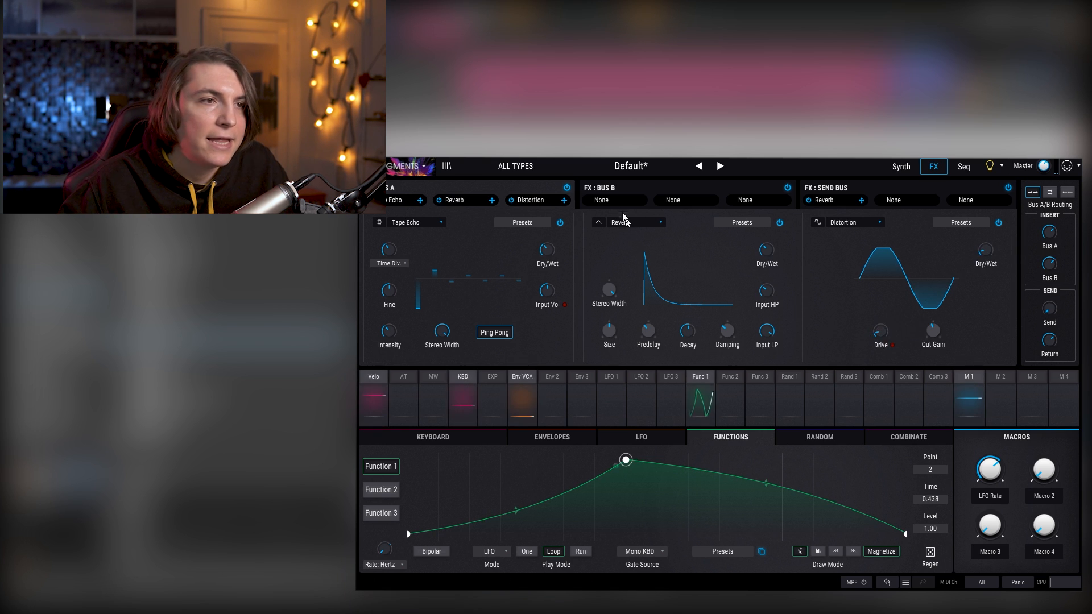
left_click(608, 190)
left_click(438, 222)
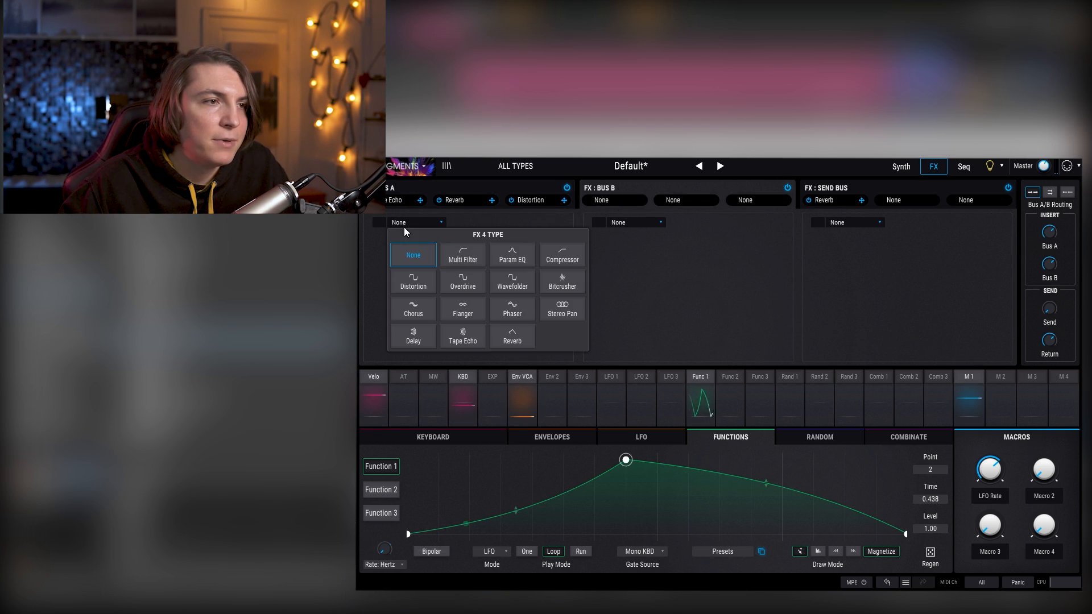
left_click(513, 255)
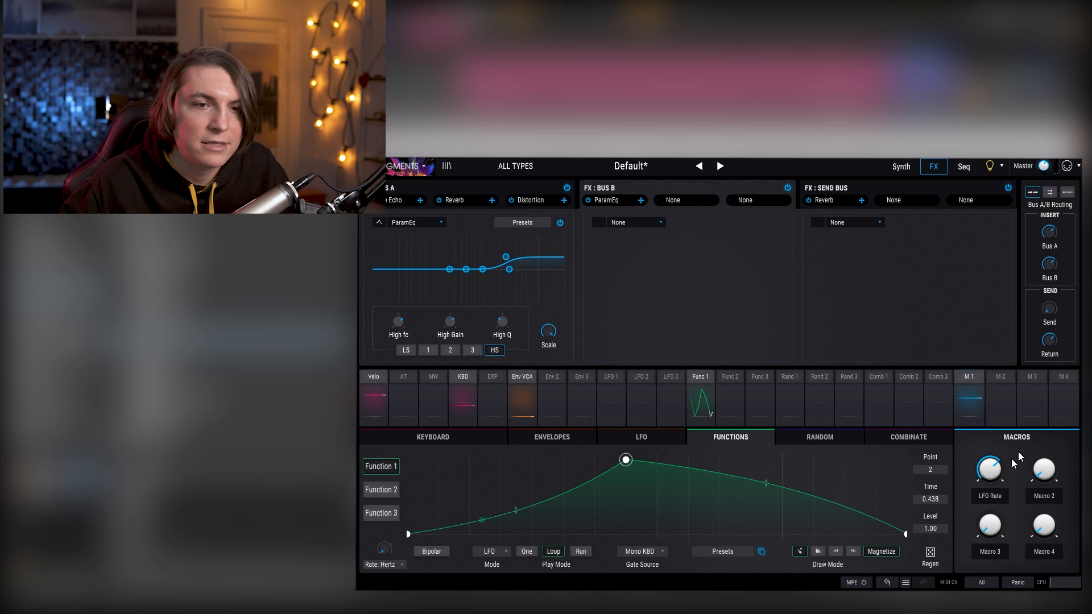
- Shift the Param EQ's high shelf to a higher frequency with a gentler boost, auditioning with the LFO Rate macro
left_click_drag(990, 471, 990, 471)
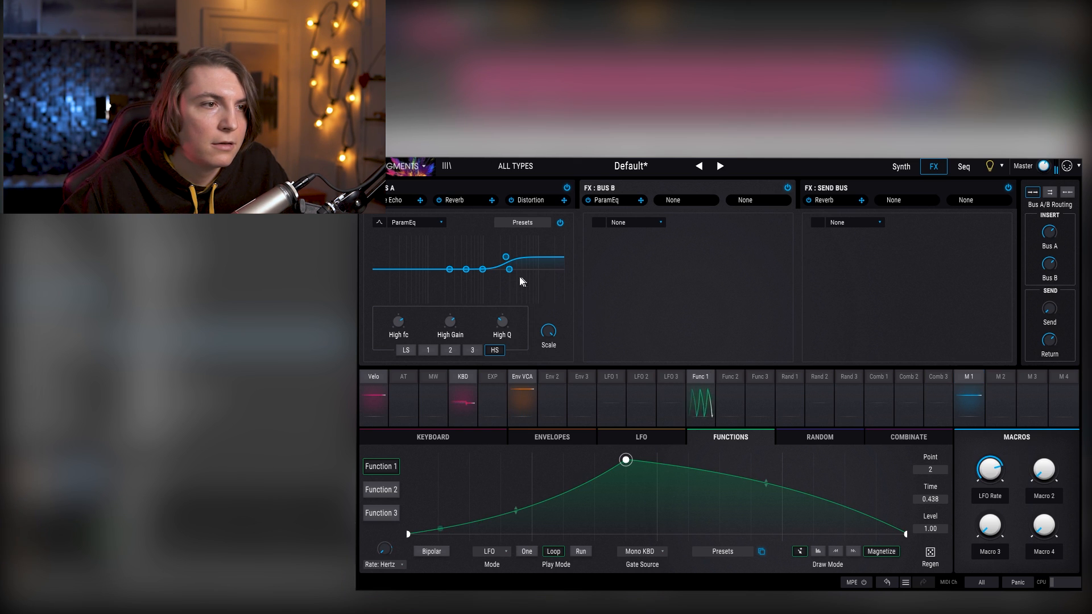
left_click_drag(513, 259, 515, 264)
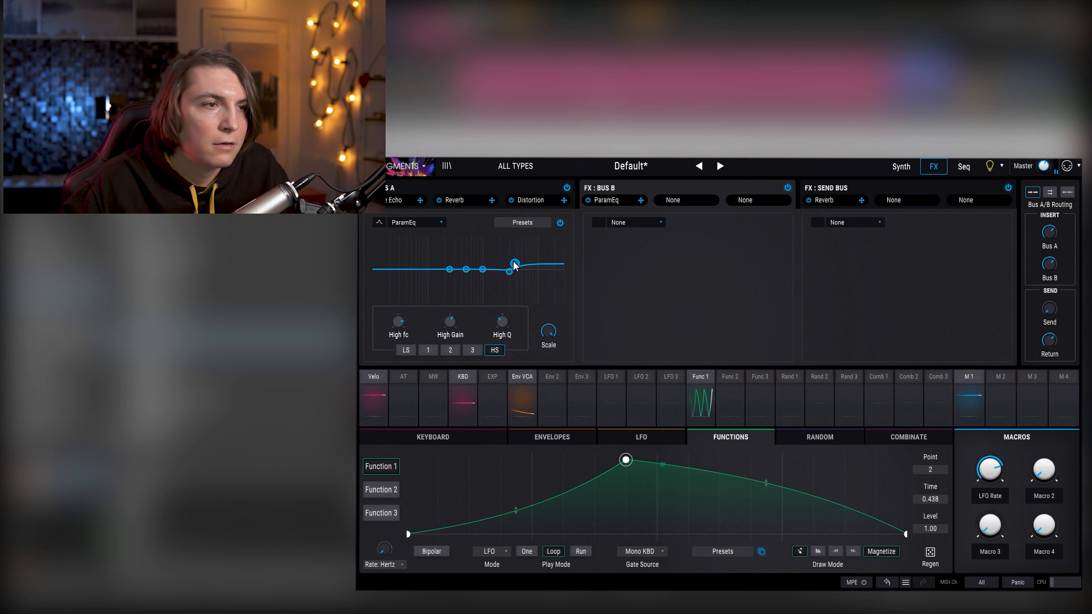
- Check Engine 1's output and wavetable volumes, sweep the LFO Rate macro, and return to the synth settings
left_click(908, 169)
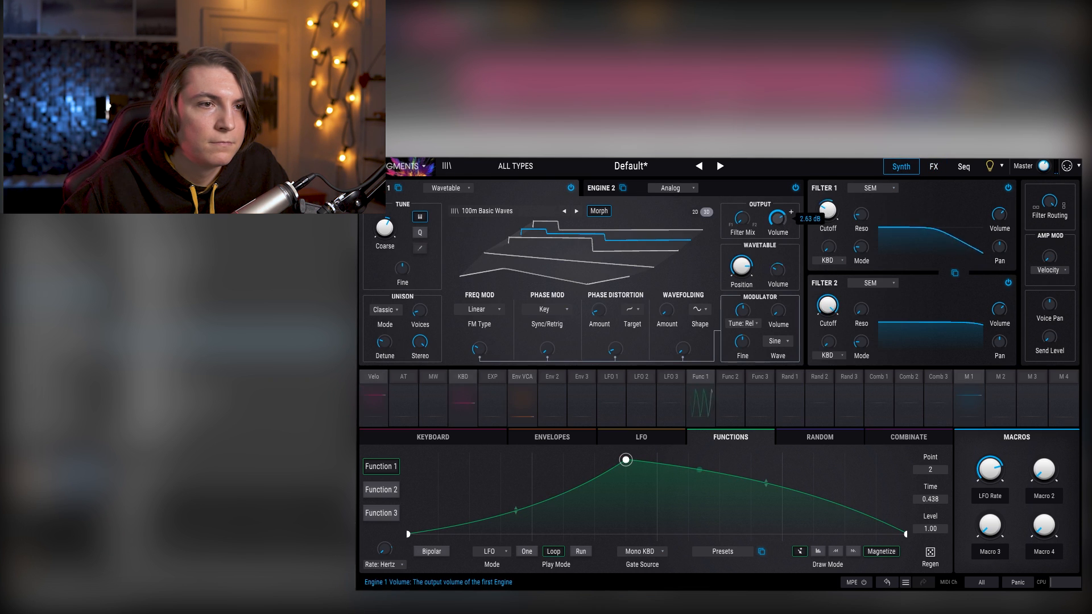
mouse_move(791, 263)
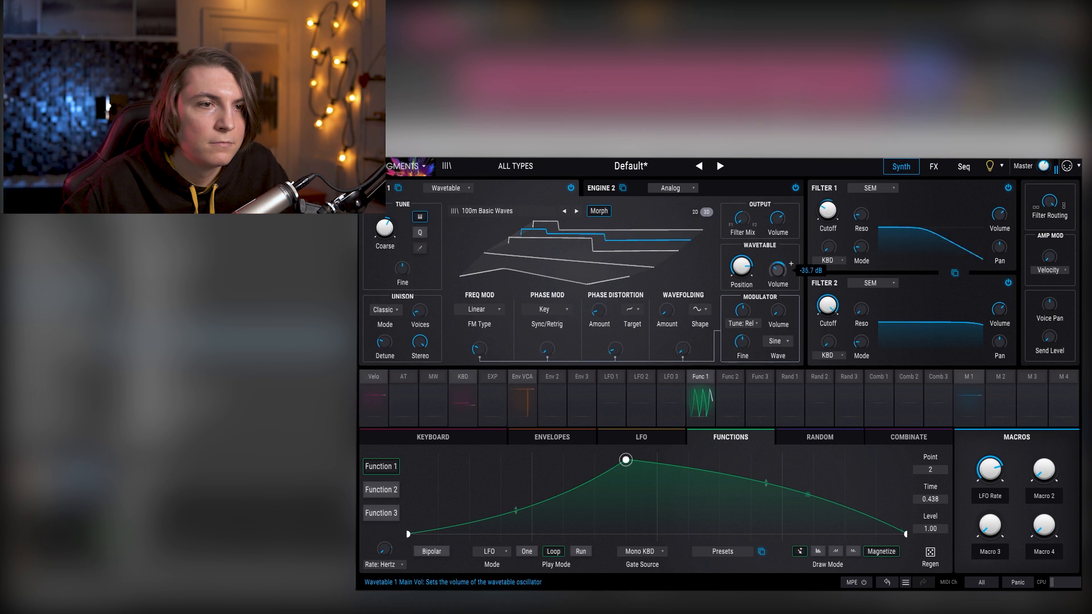
left_click(940, 169)
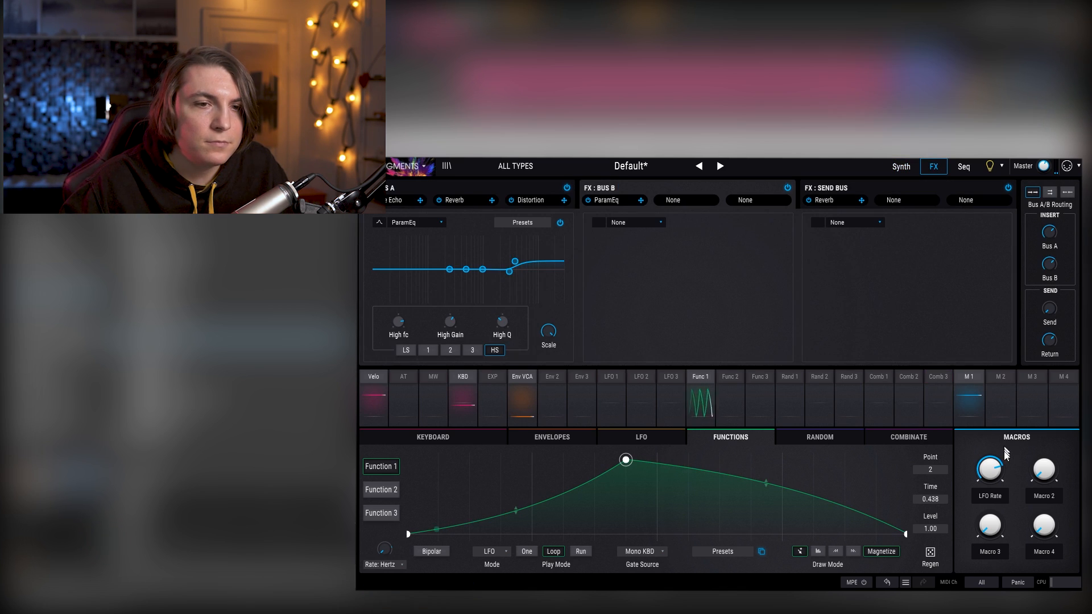
left_click_drag(991, 468, 992, 494)
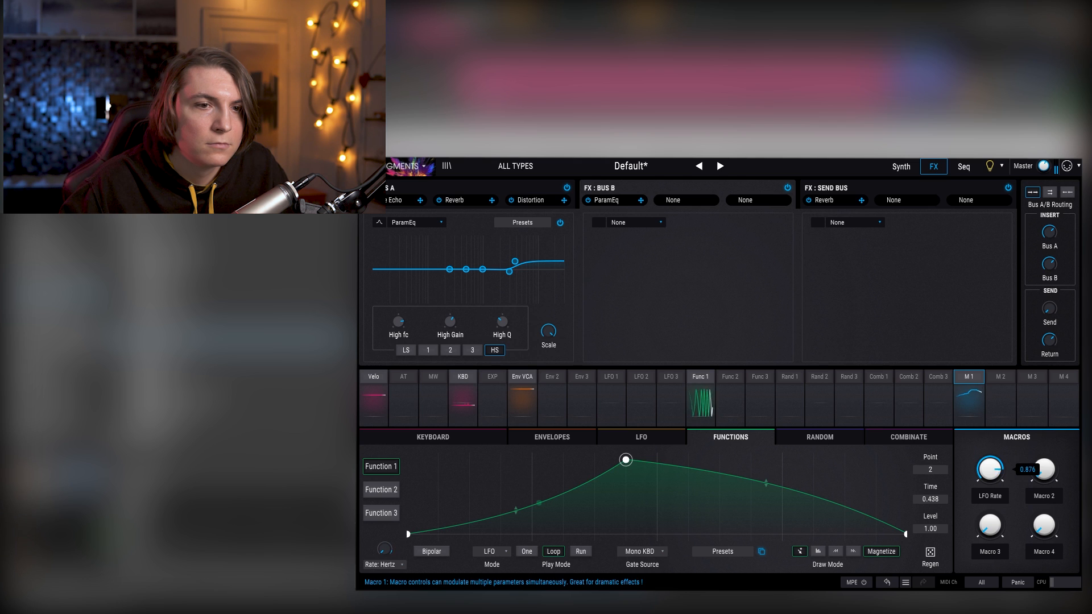
left_click(901, 167)
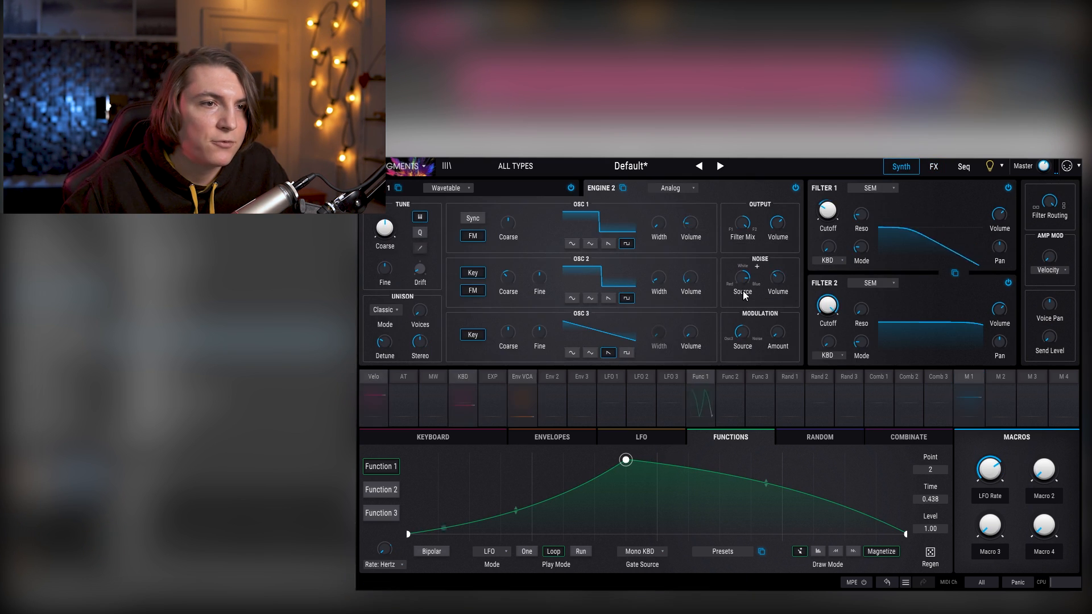
mouse_move(692, 283)
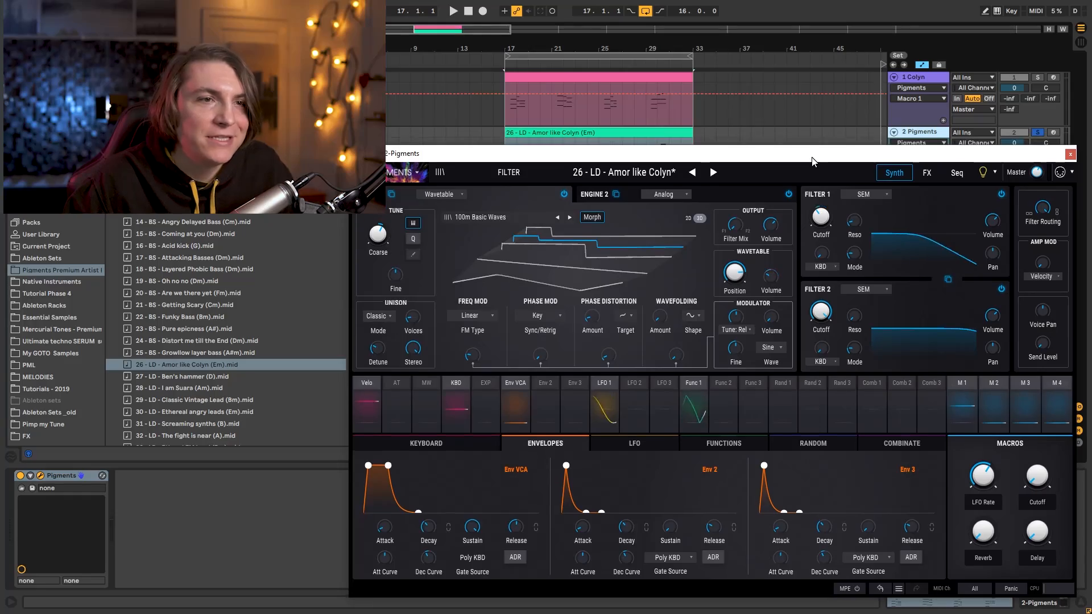
- Close the Pigments window and place the Ableton Live insert marker at 17.1.1 on the Pigments track
left_click_drag(812, 161, 816, 163)
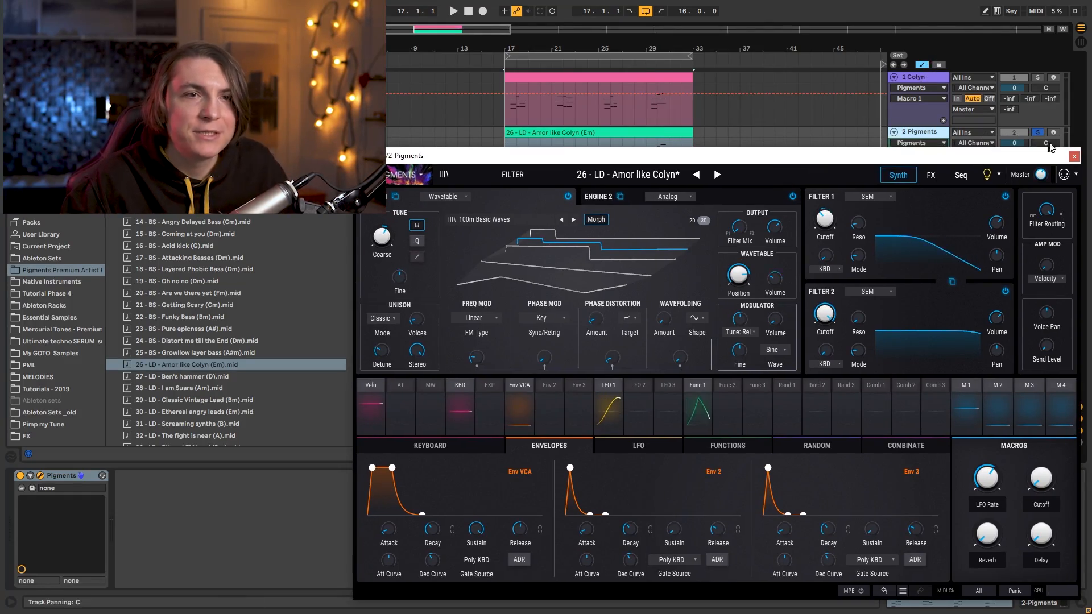
left_click(1073, 156)
left_click(504, 164)
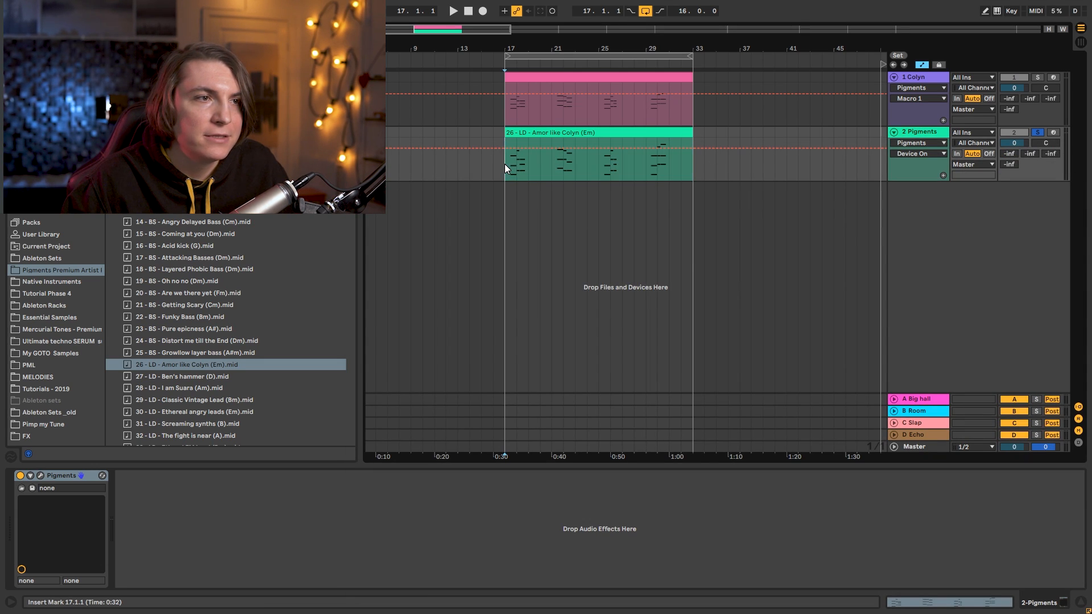
- Audition the Pigments track's clip from bar 17 and select the Pigments track
key("space")
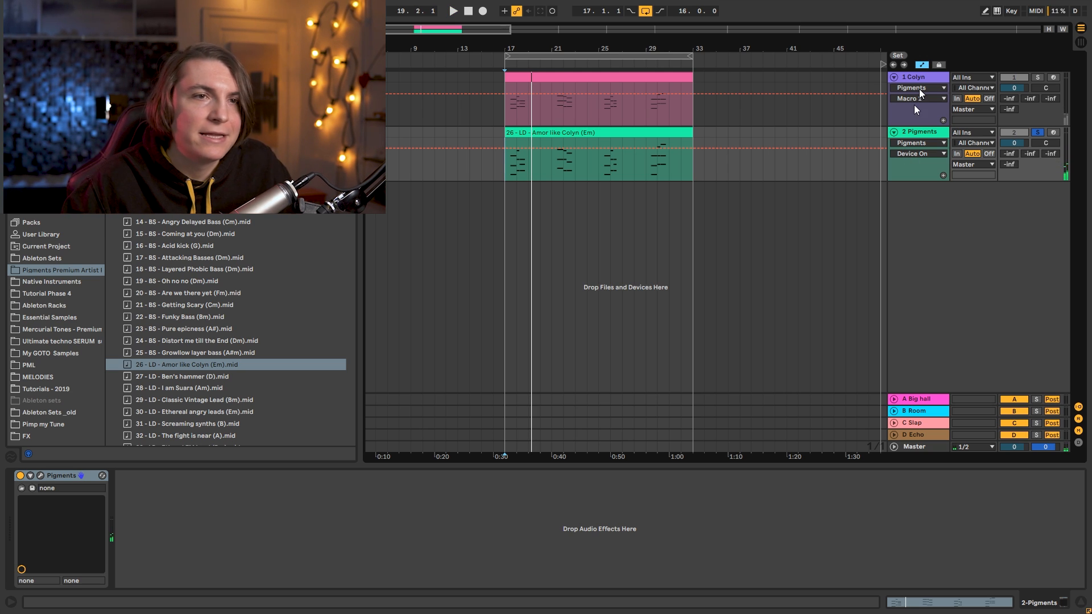
left_click(928, 114)
left_click(892, 174)
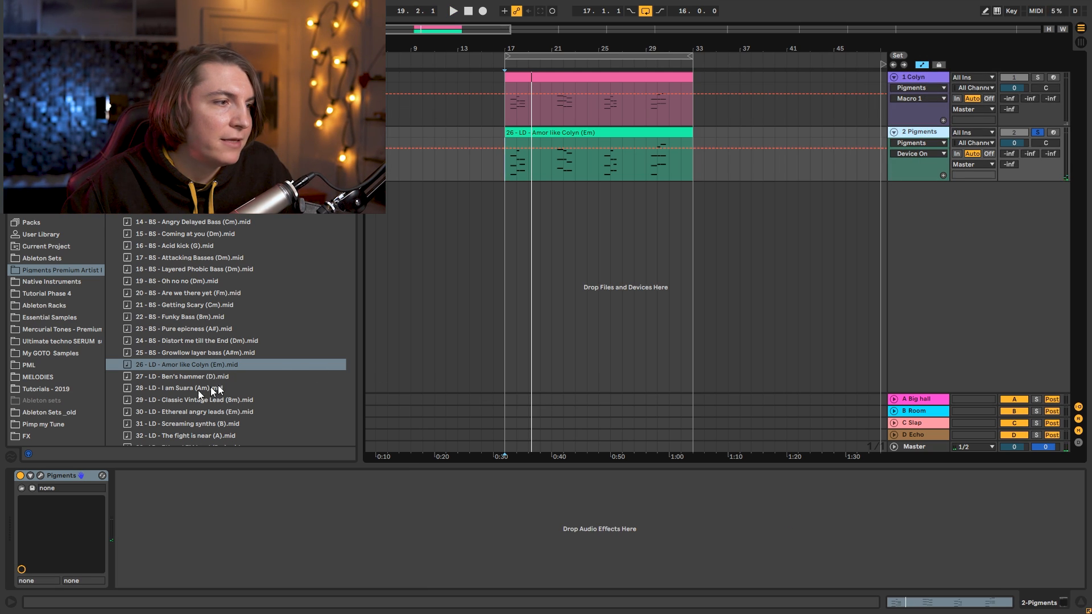
- Reopen the Pigments window, review the effects on Bus A, Bus B and the send bus, and return to the synth settings
left_click(40, 476)
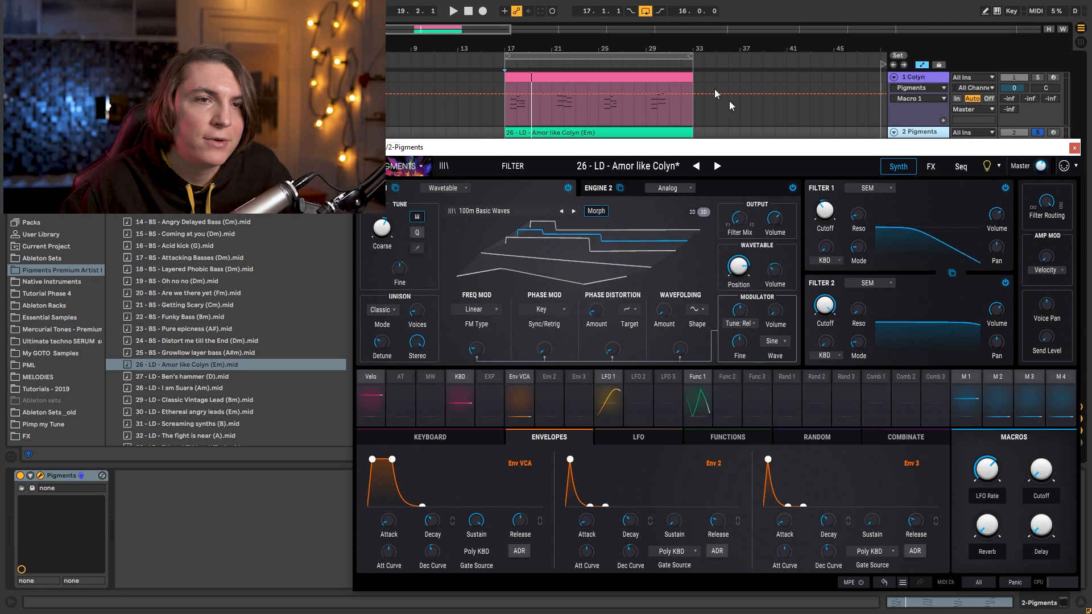
left_click(931, 166)
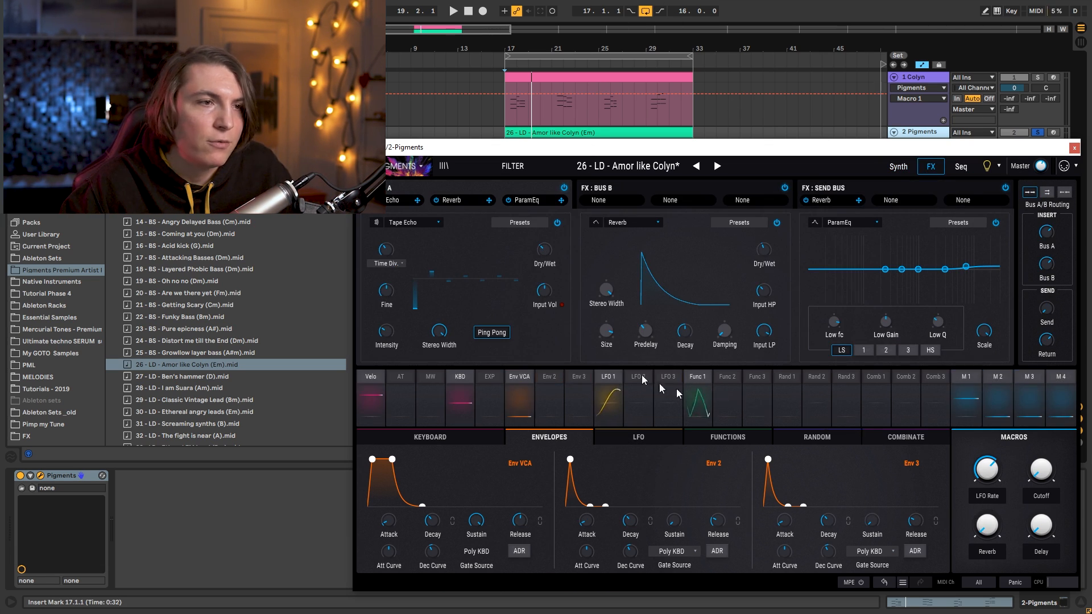
left_click(898, 167)
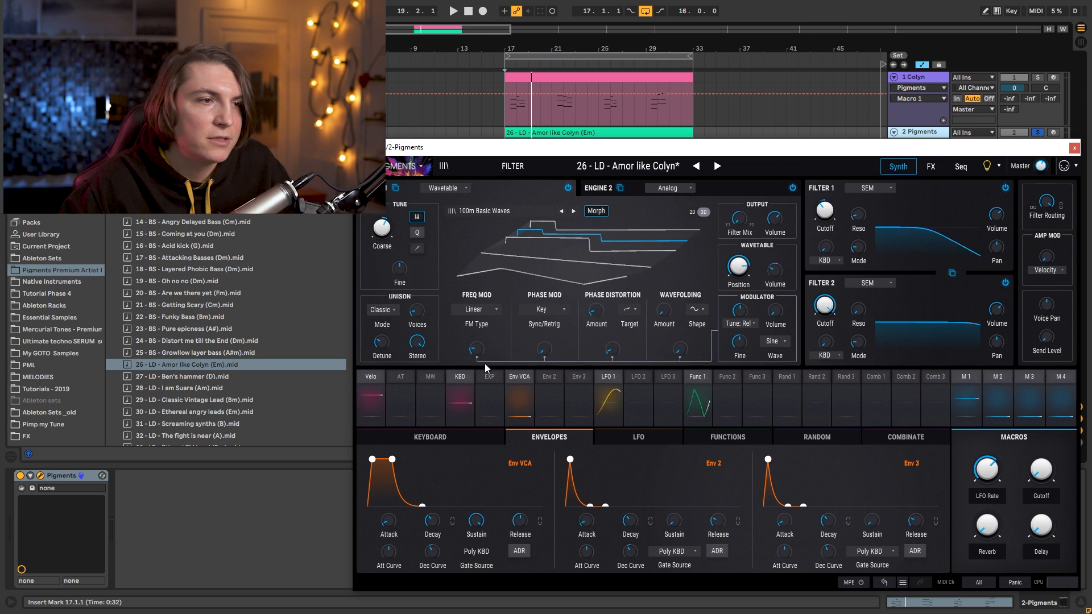
- Close the Pigments window, open the Amor like Colyn MIDI clip with its controller envelope, and play it from bar 17
left_click(1074, 148)
double_click(602, 143)
left_click(410, 437)
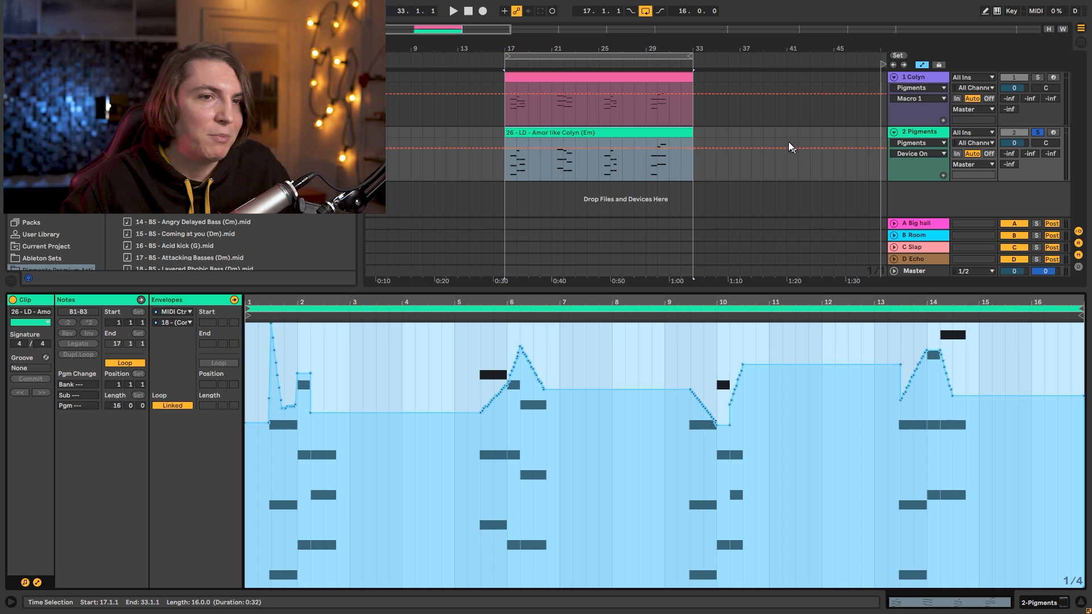
key("space")
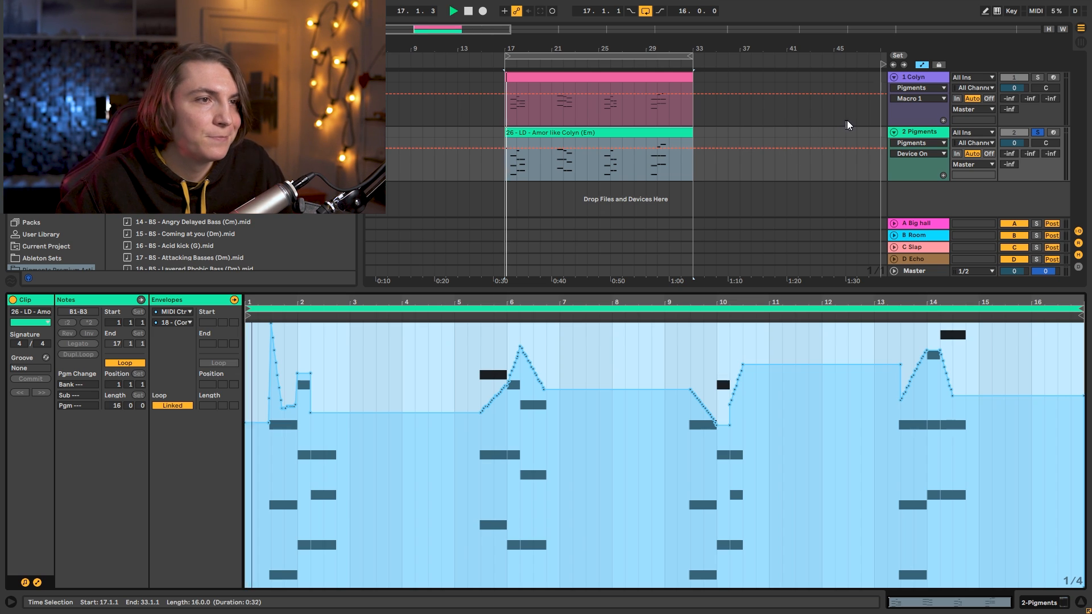